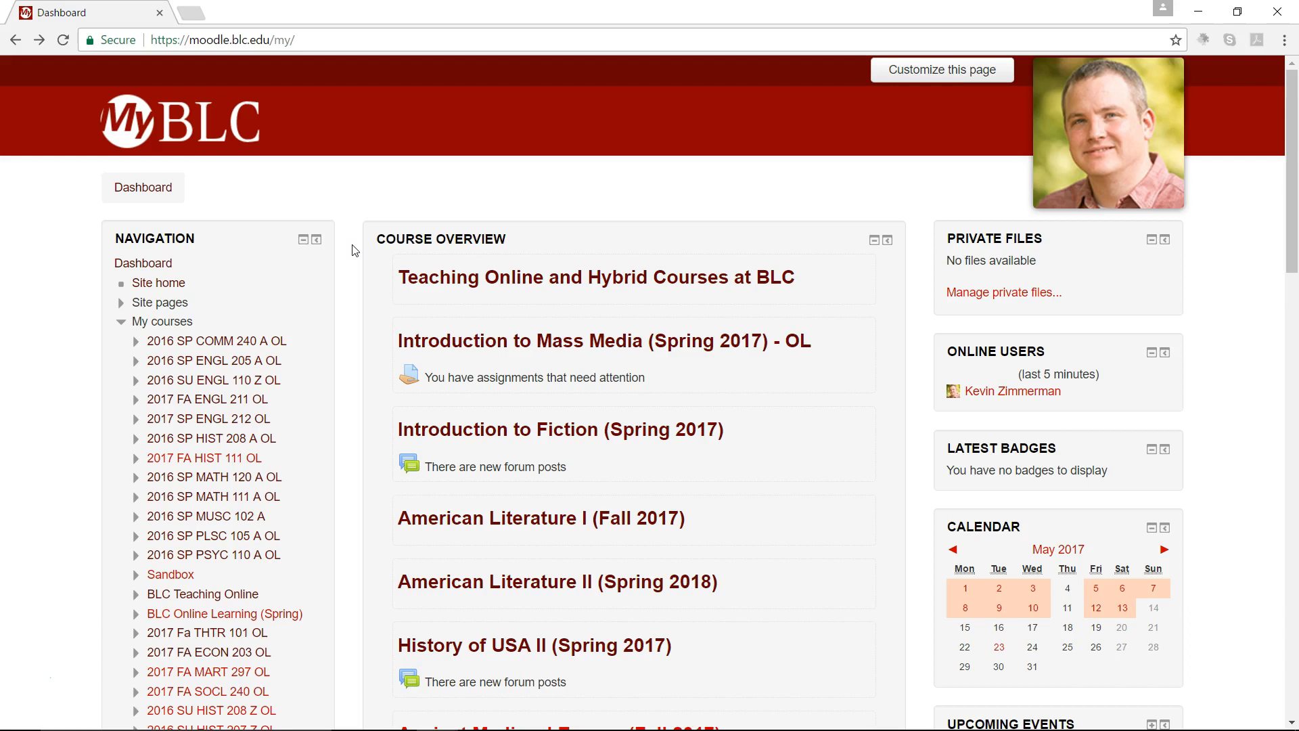
Step: Open the College Writing I (2016 SU) course from the dashboard's course overview
scroll(352, 251, down, 9)
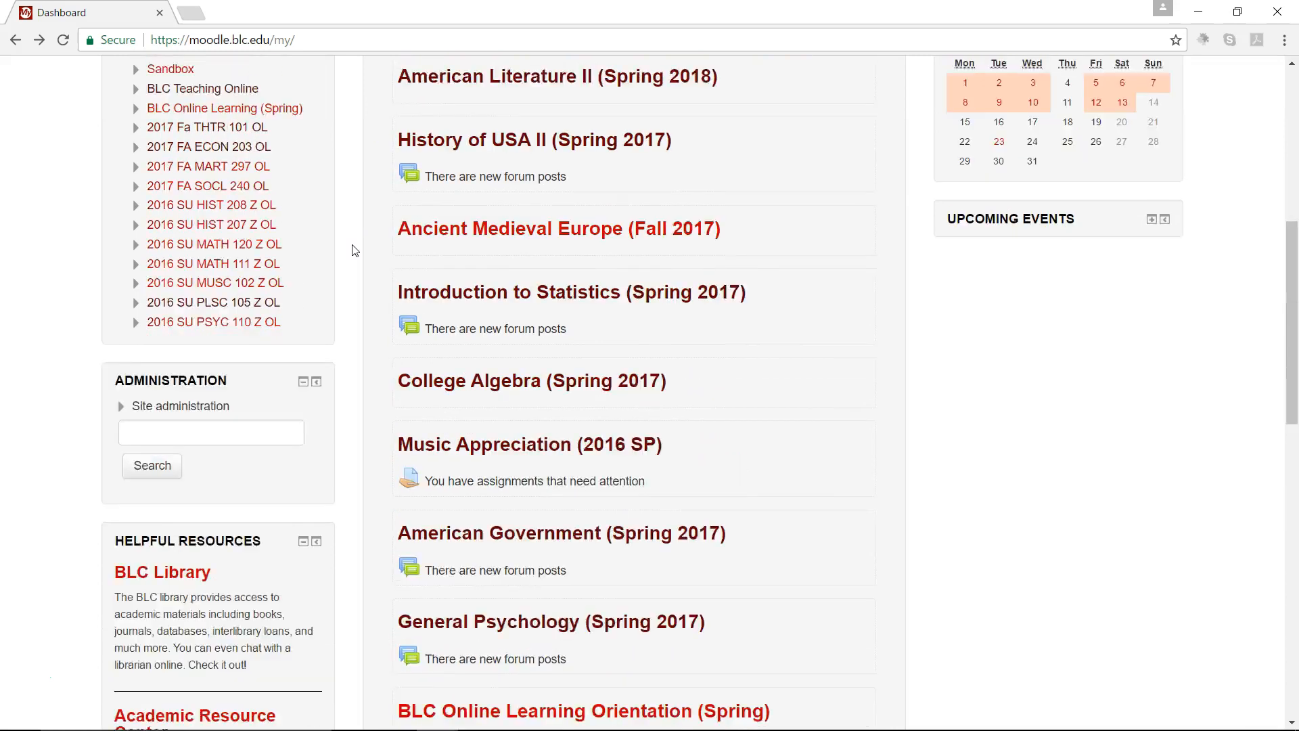
scroll(351, 246, down, 5)
scroll(351, 246, down, 1)
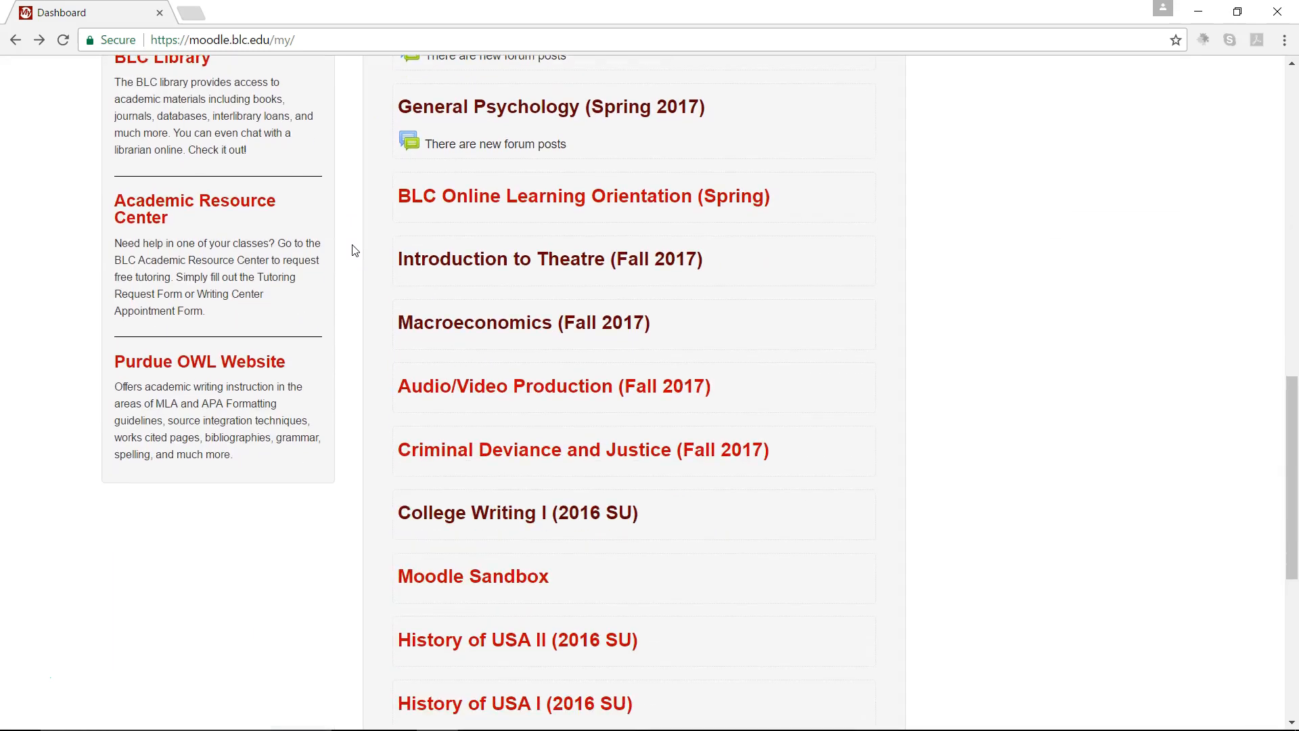
click(454, 515)
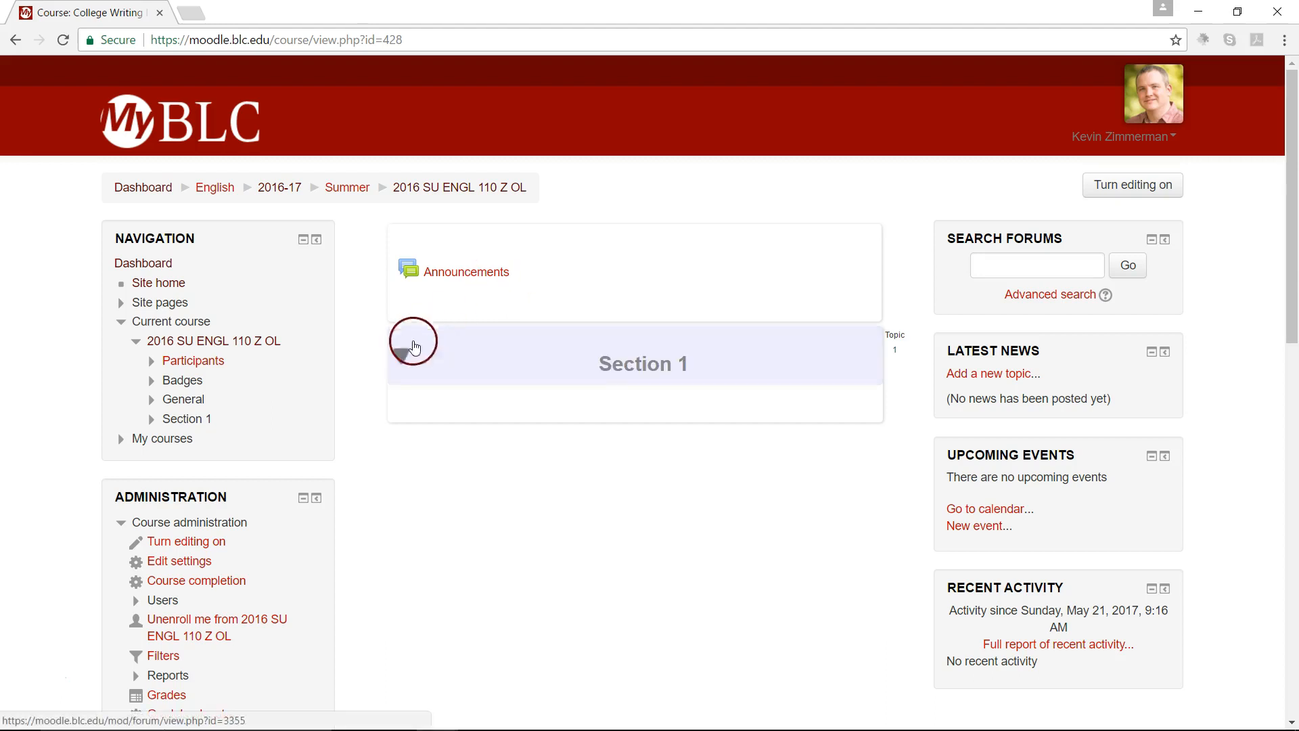
Step: Open the Import page in the course administration of 2016 SU ENGL 110 Z OL
scroll(382, 408, down, 4)
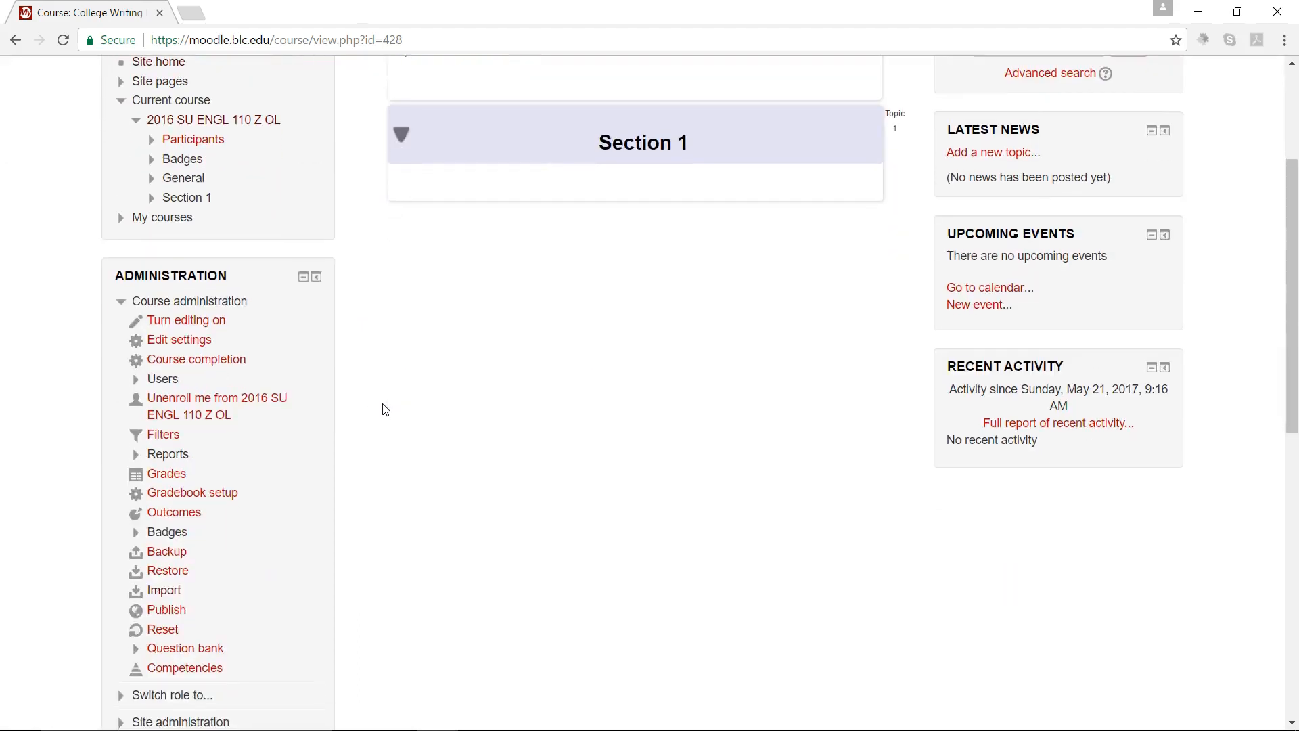
scroll(382, 408, down, 1)
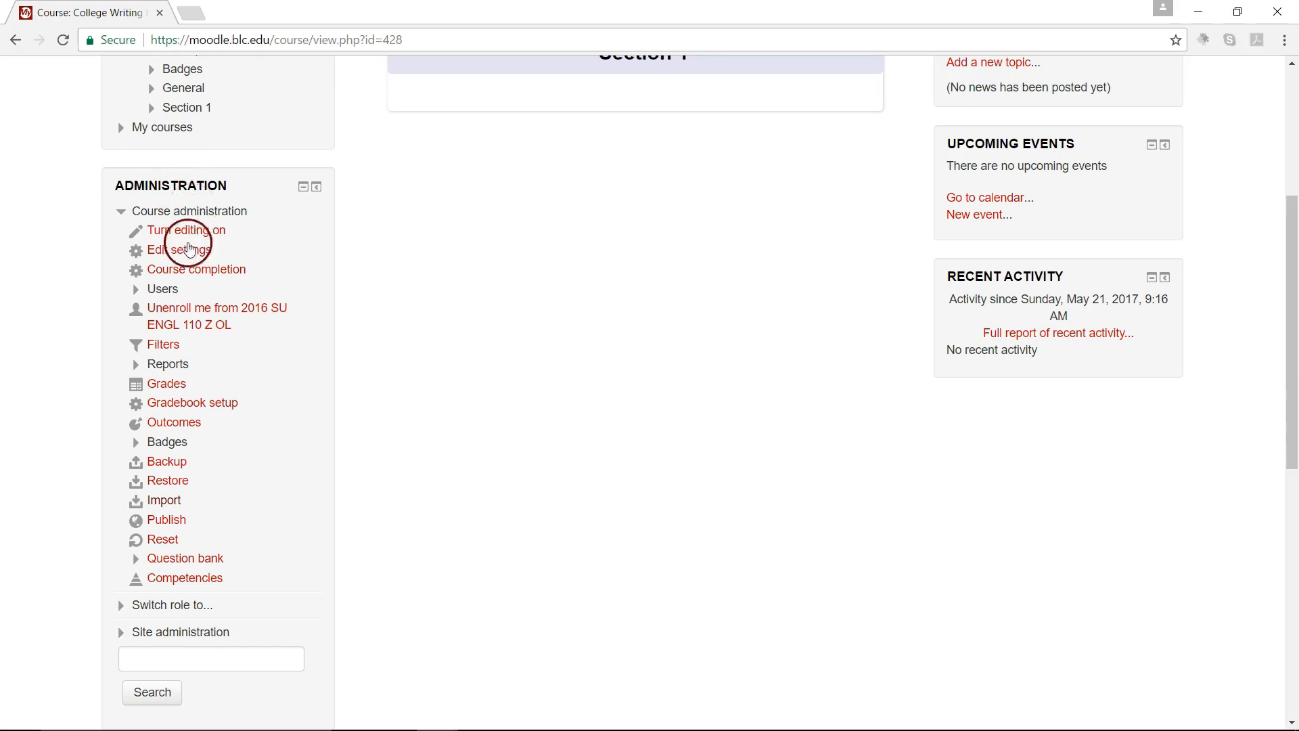
click(167, 506)
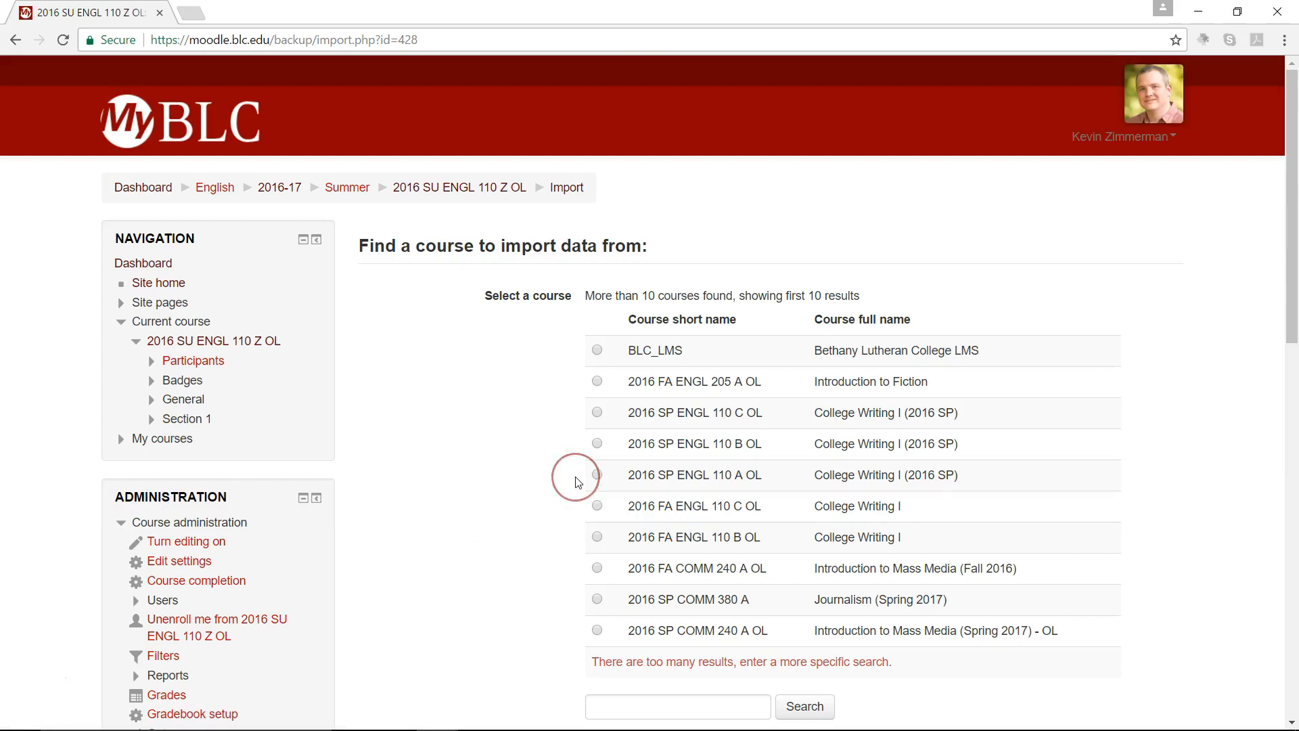
Step: Search the courses for "writing" and continue with 2016 FA ENGL 110 A OL as the course to import data from
scroll(576, 480, down, 1)
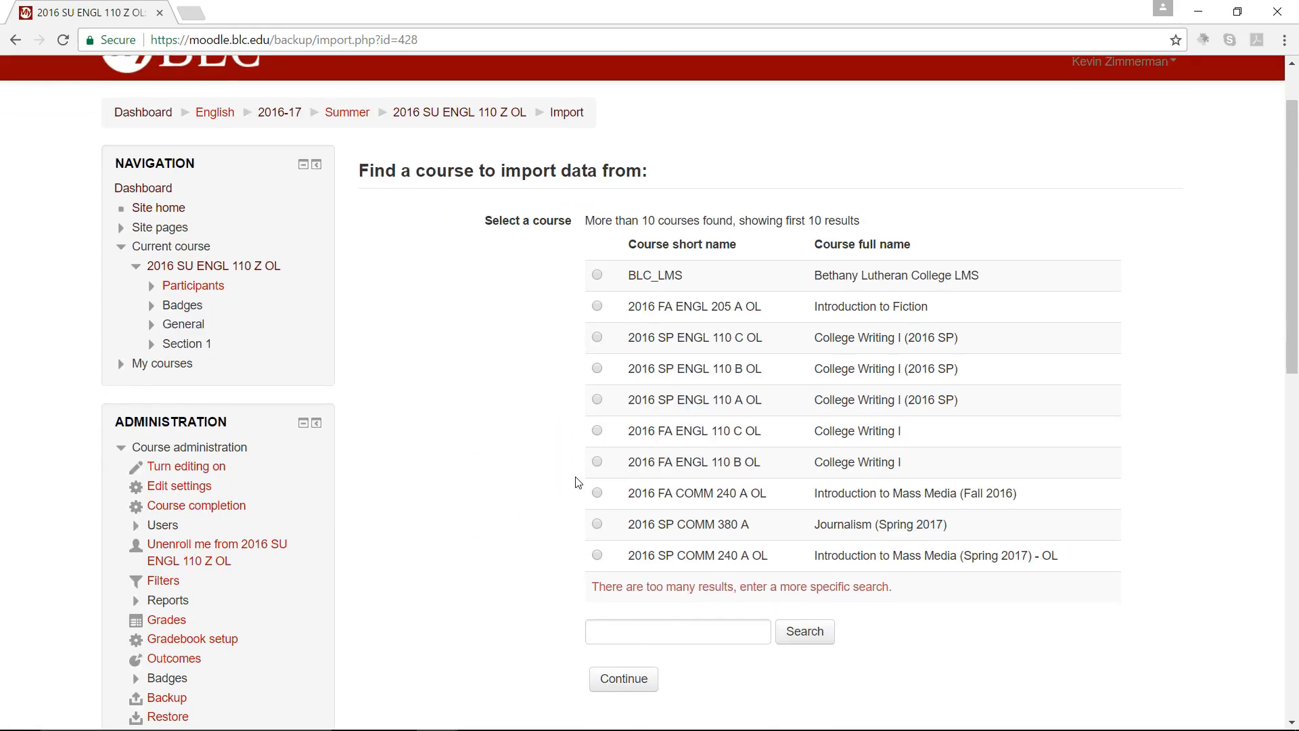
scroll(576, 481, down, 1)
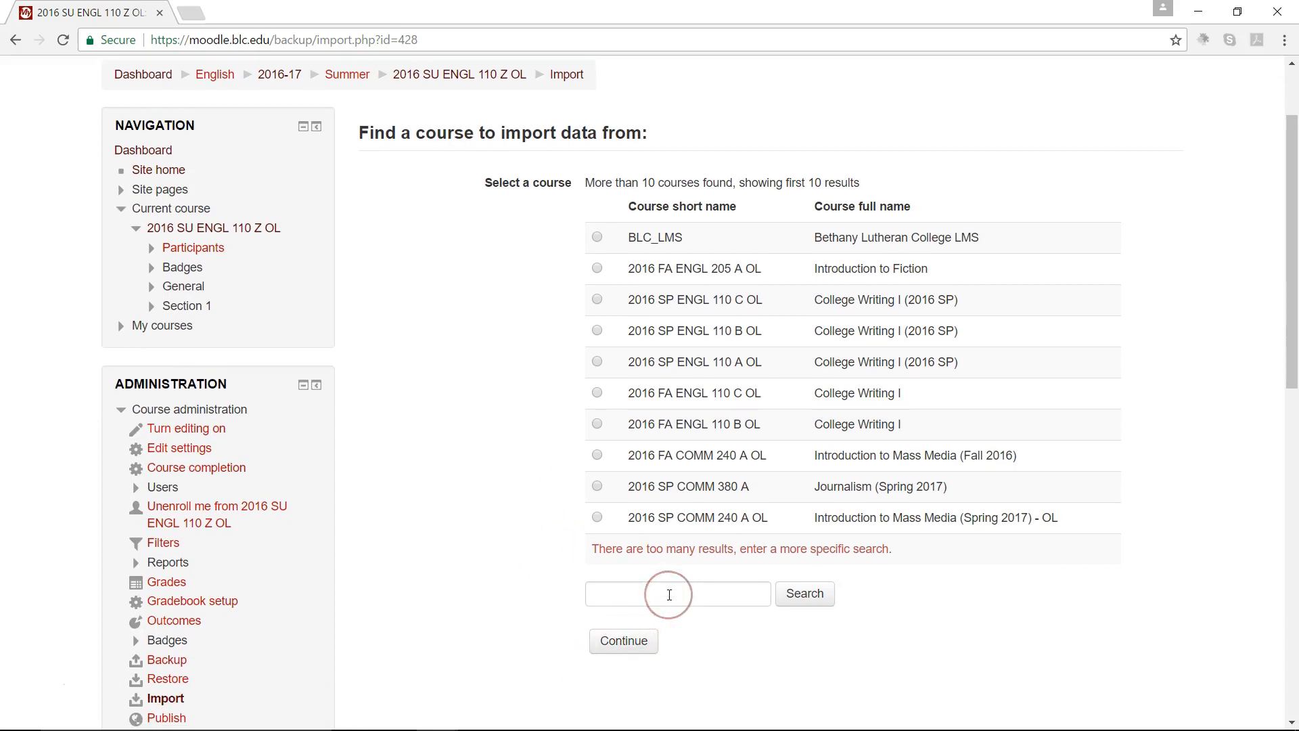
click(669, 595)
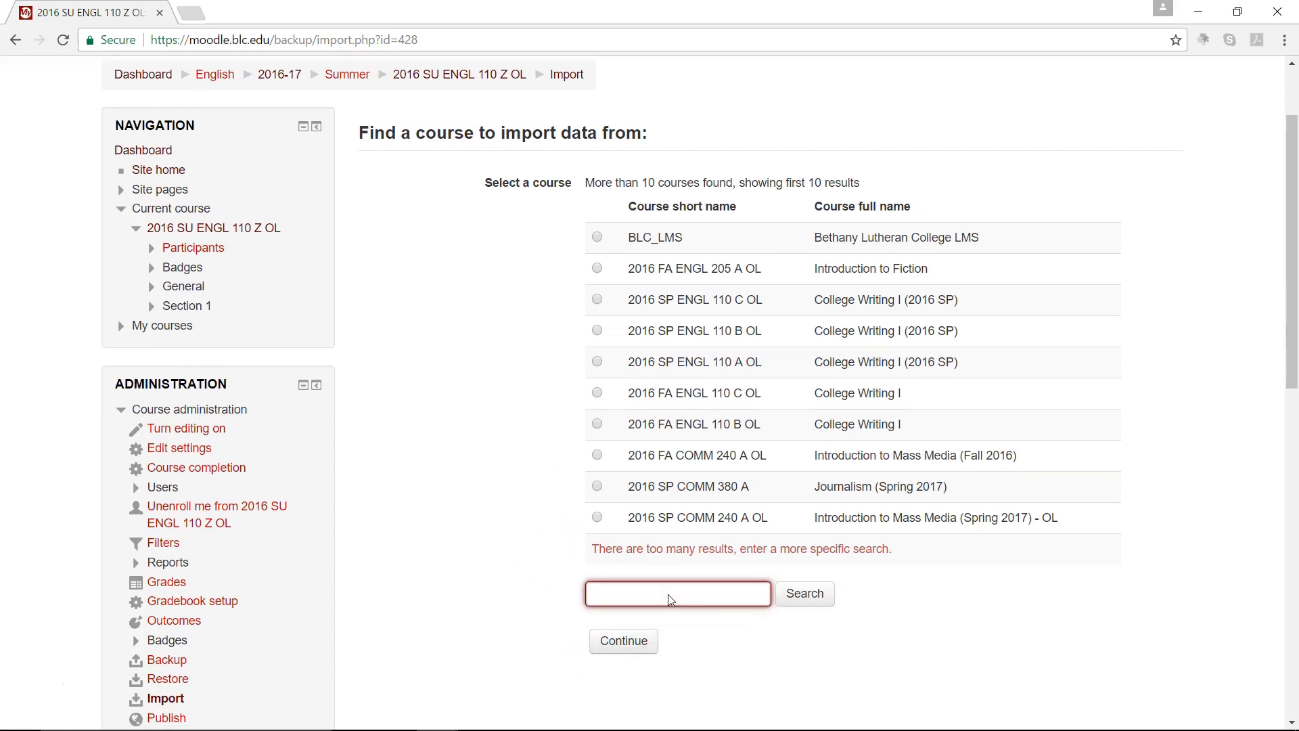
text(writin)
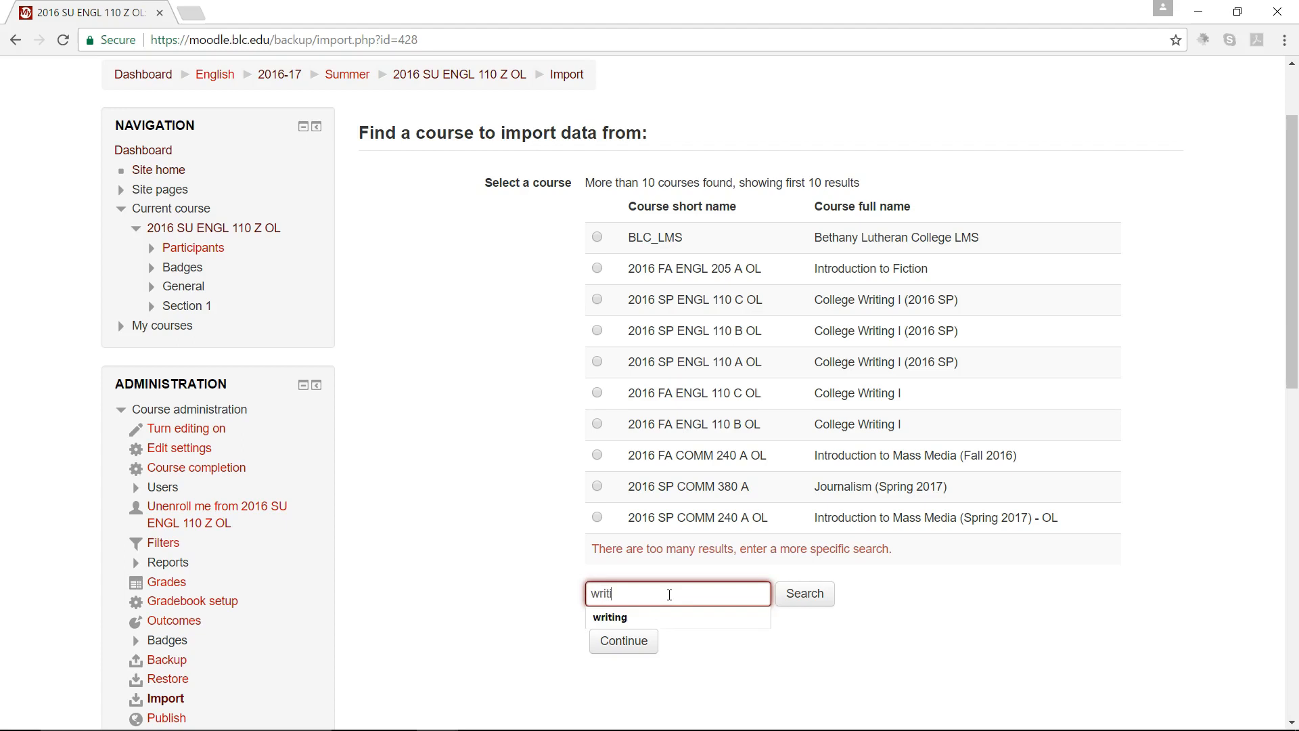
text(g)
click(807, 596)
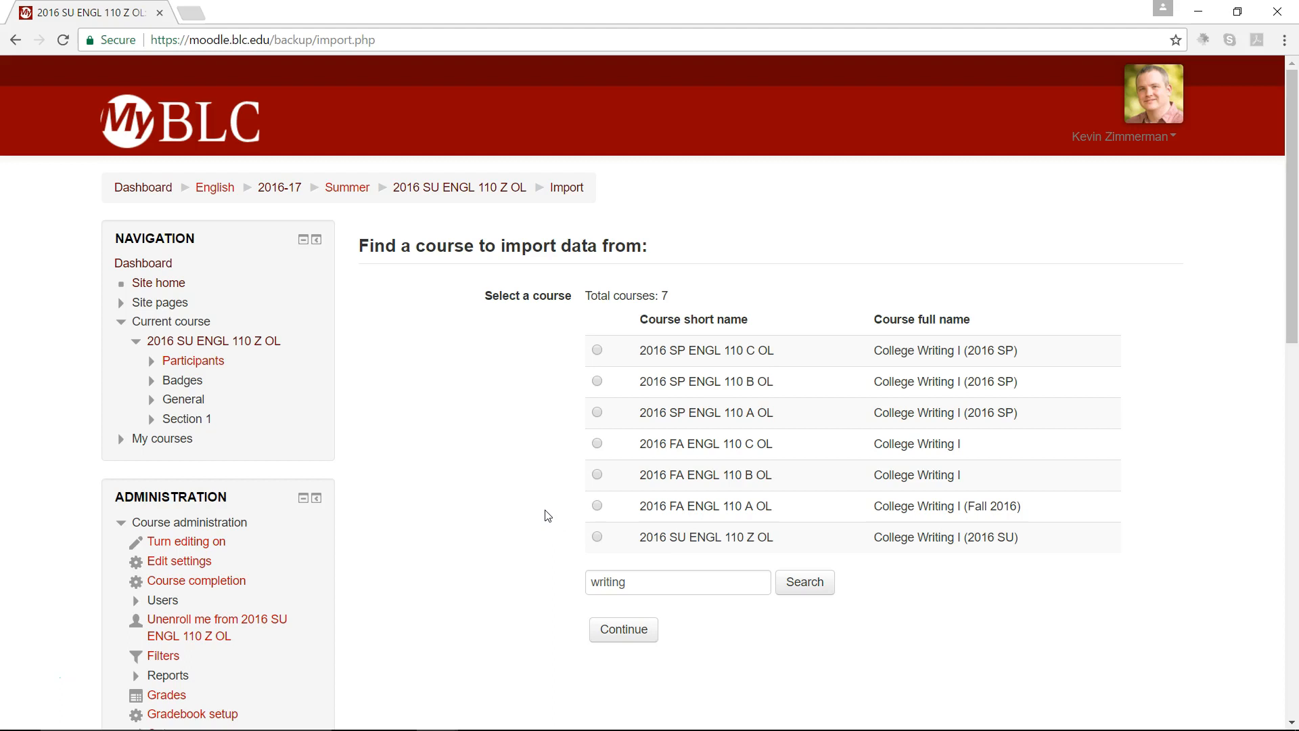
click(597, 507)
click(646, 639)
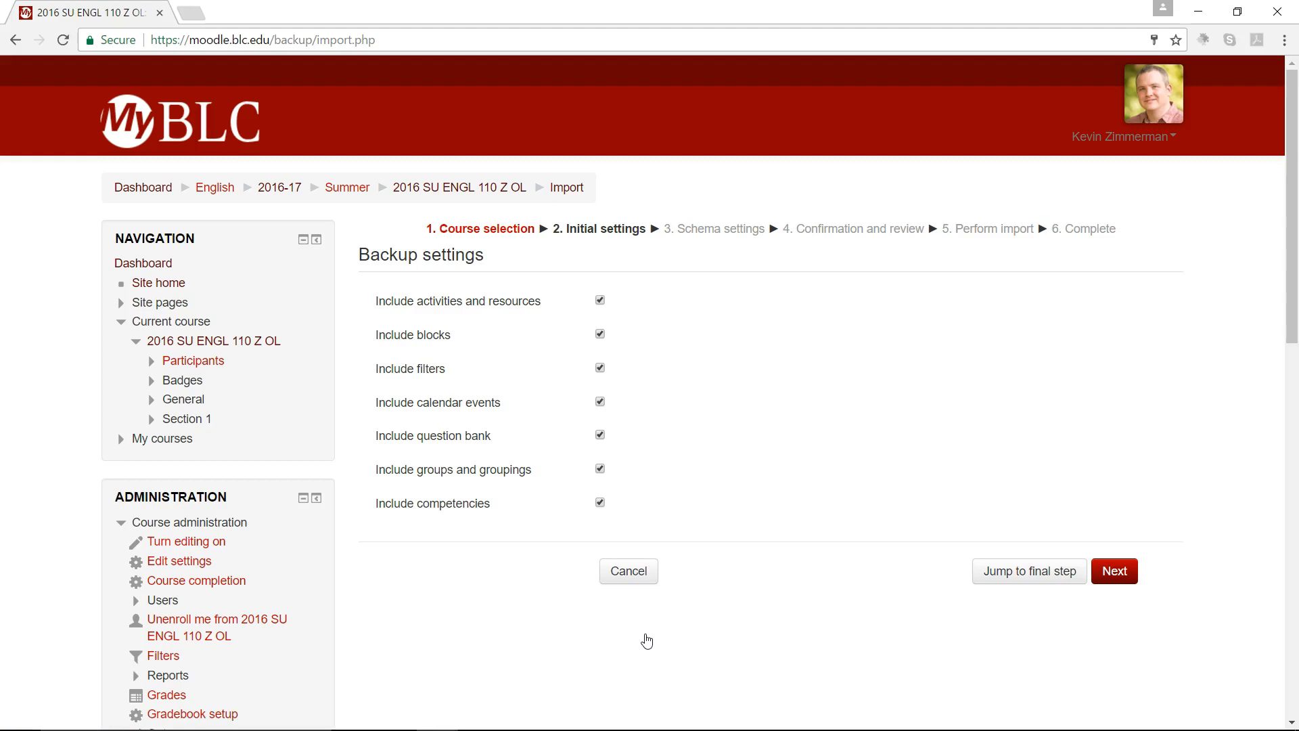
Step: Exclude blocks, filters, calendar events, question bank, groups and groupings, and competencies from the import, and continue to the schema settings
click(724, 448)
click(724, 449)
click(685, 404)
click(600, 334)
click(600, 369)
click(600, 503)
click(600, 402)
click(734, 401)
click(688, 410)
click(709, 408)
click(561, 376)
click(470, 332)
click(487, 448)
click(600, 436)
click(600, 441)
click(611, 473)
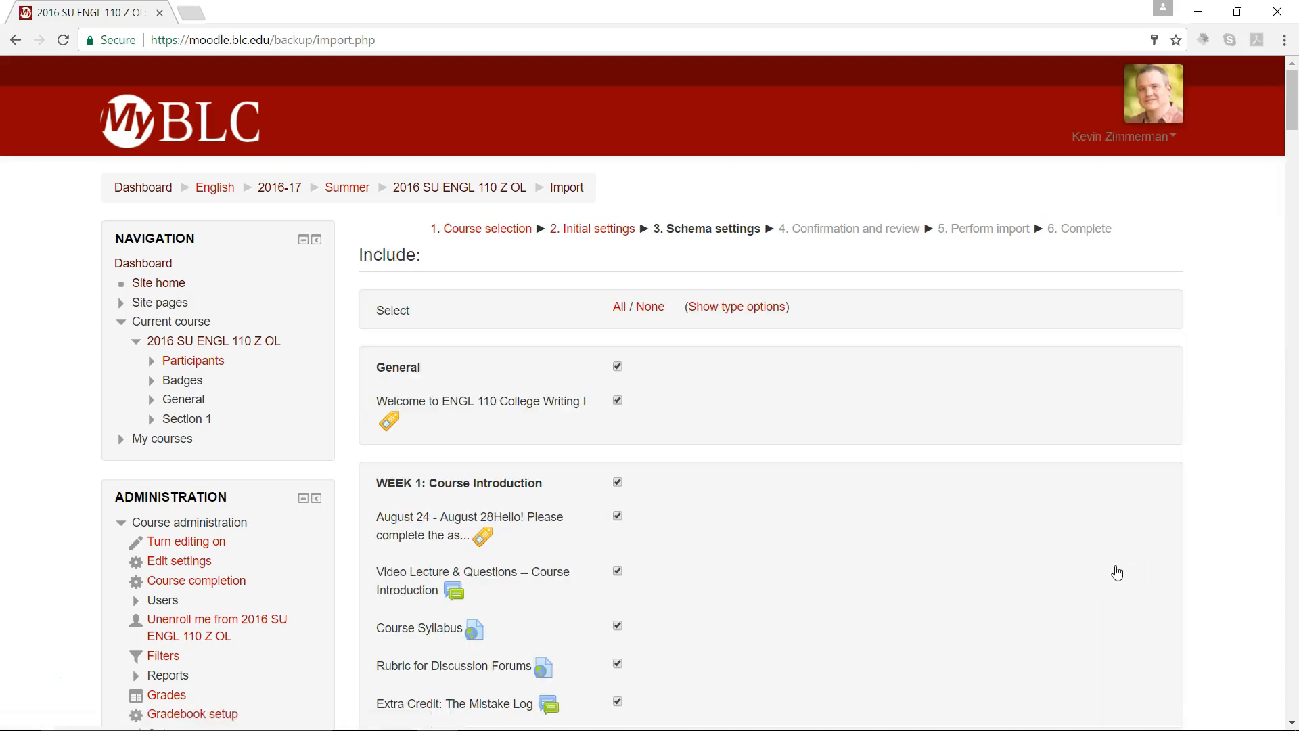
Step: Deselect all sections and items in the import's schema settings
scroll(1116, 573, down, 3)
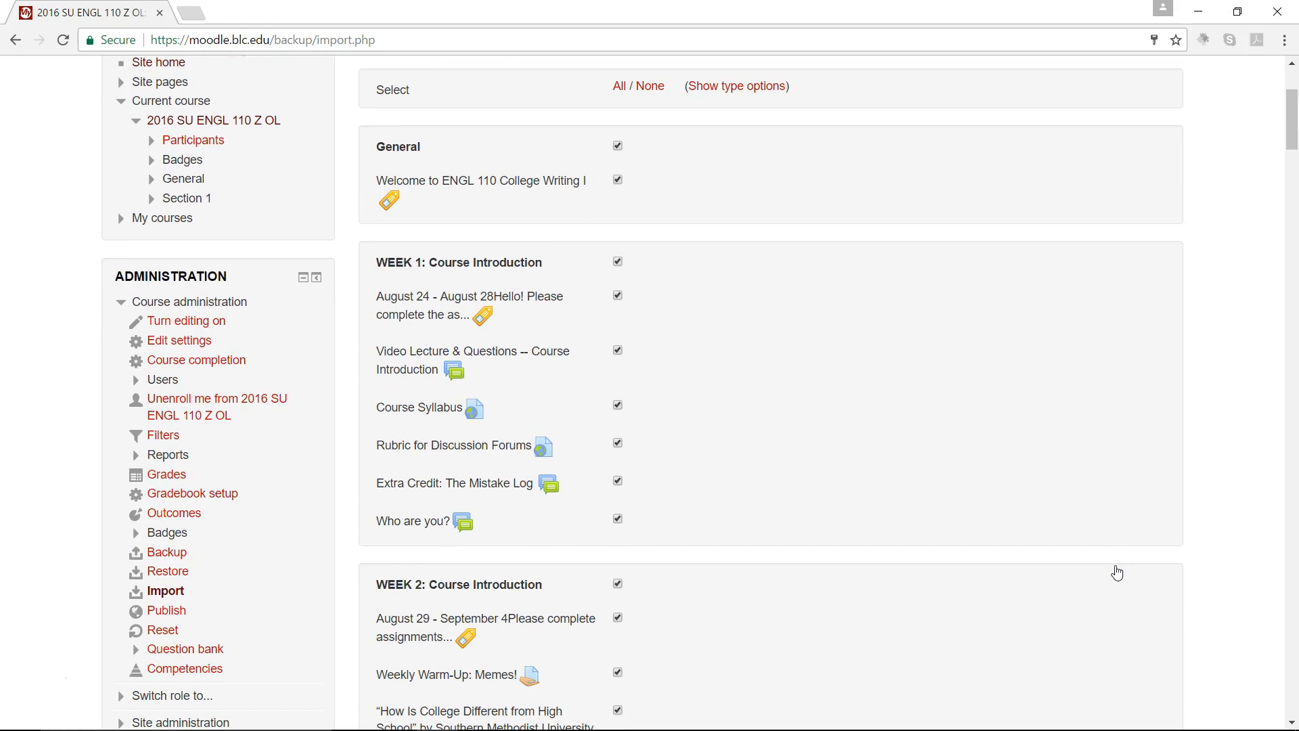
scroll(1117, 573, up, 2)
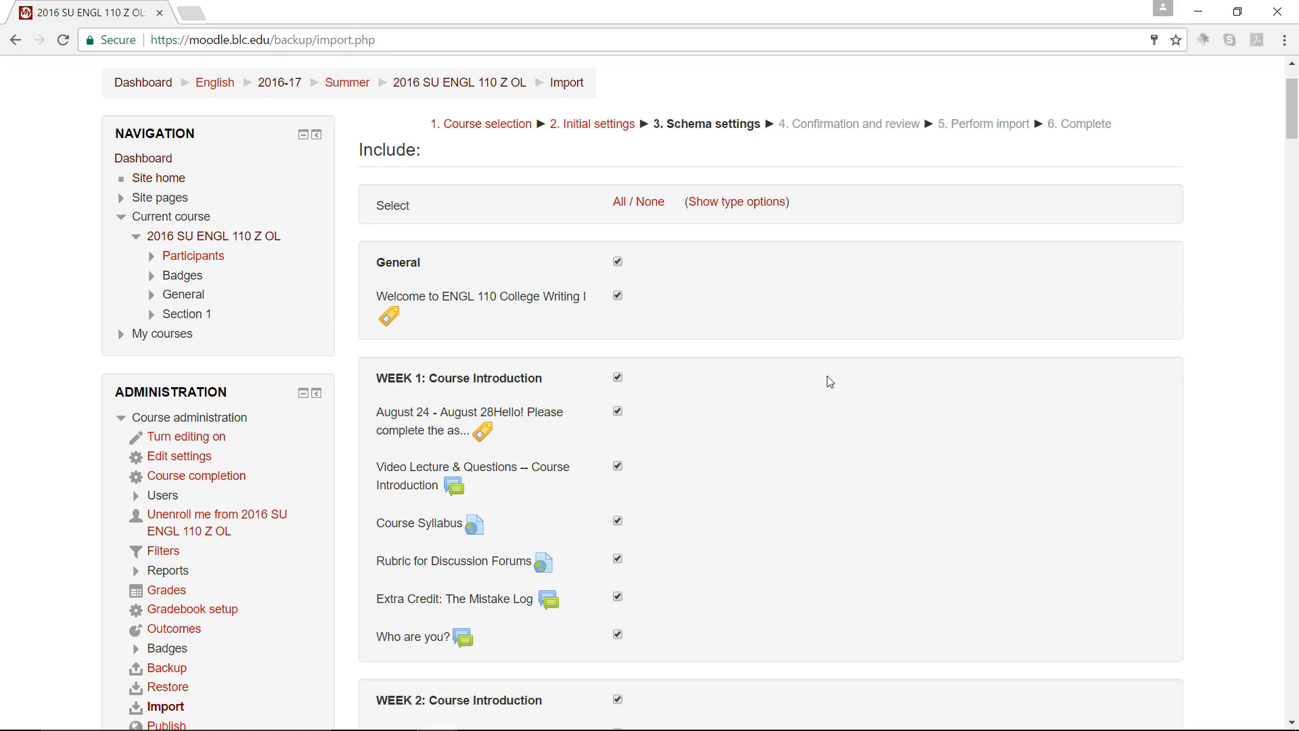
click(619, 203)
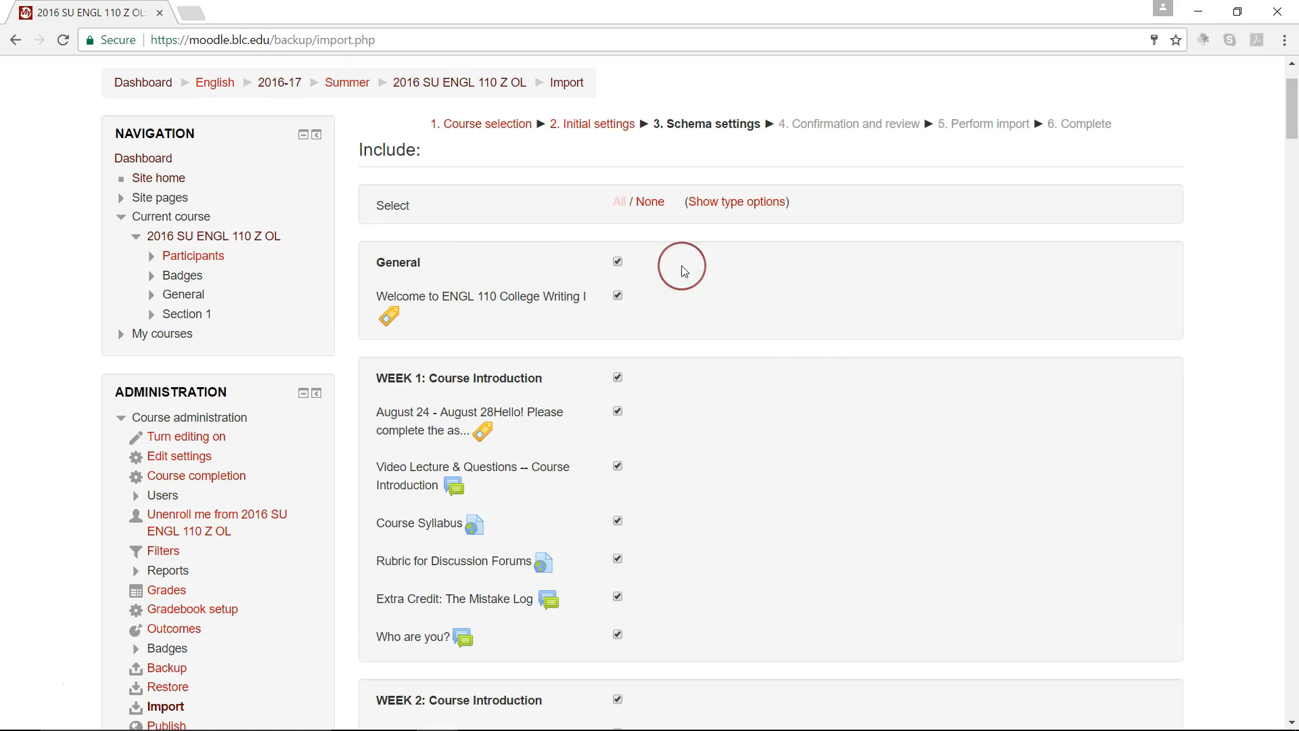
click(651, 203)
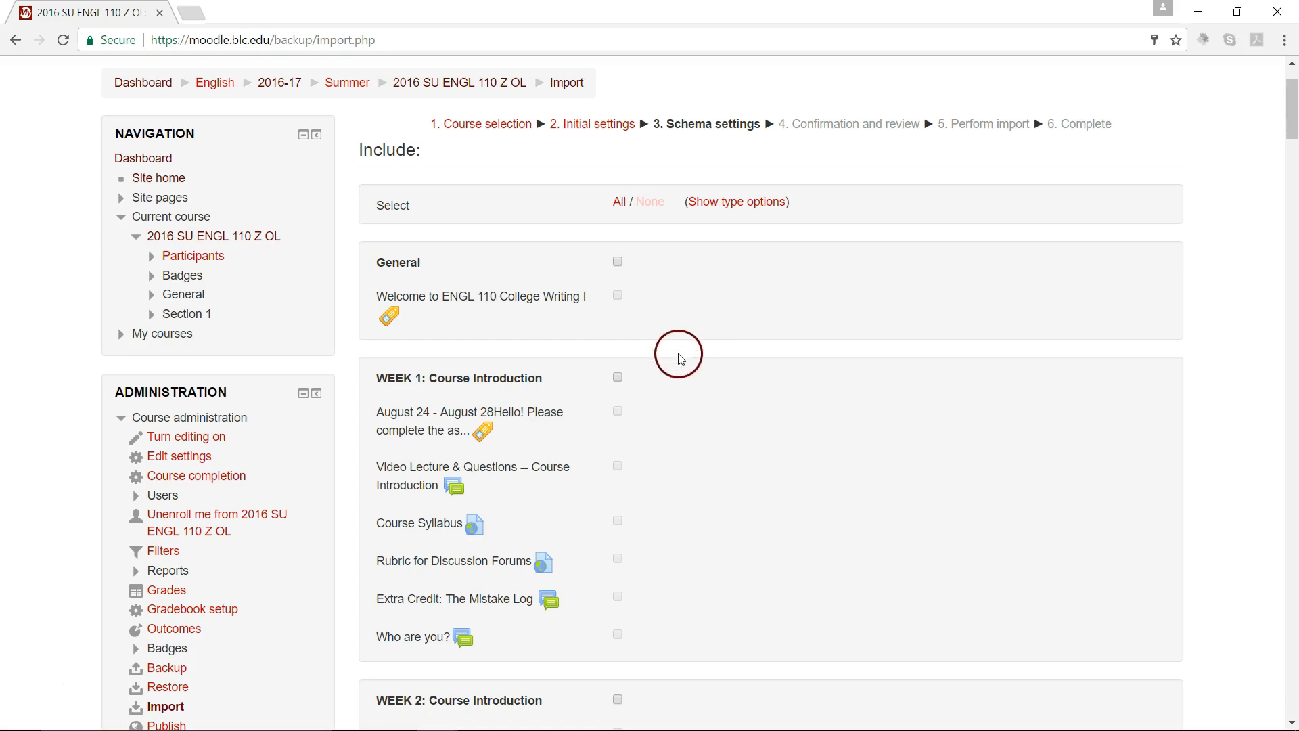
Step: Include the WEEK 1: Course Introduction section with its Video Lecture & Questions, Extra Credit: The Mistake Log and Who are you? forums
scroll(662, 388, up, 1)
scroll(651, 385, down, 2)
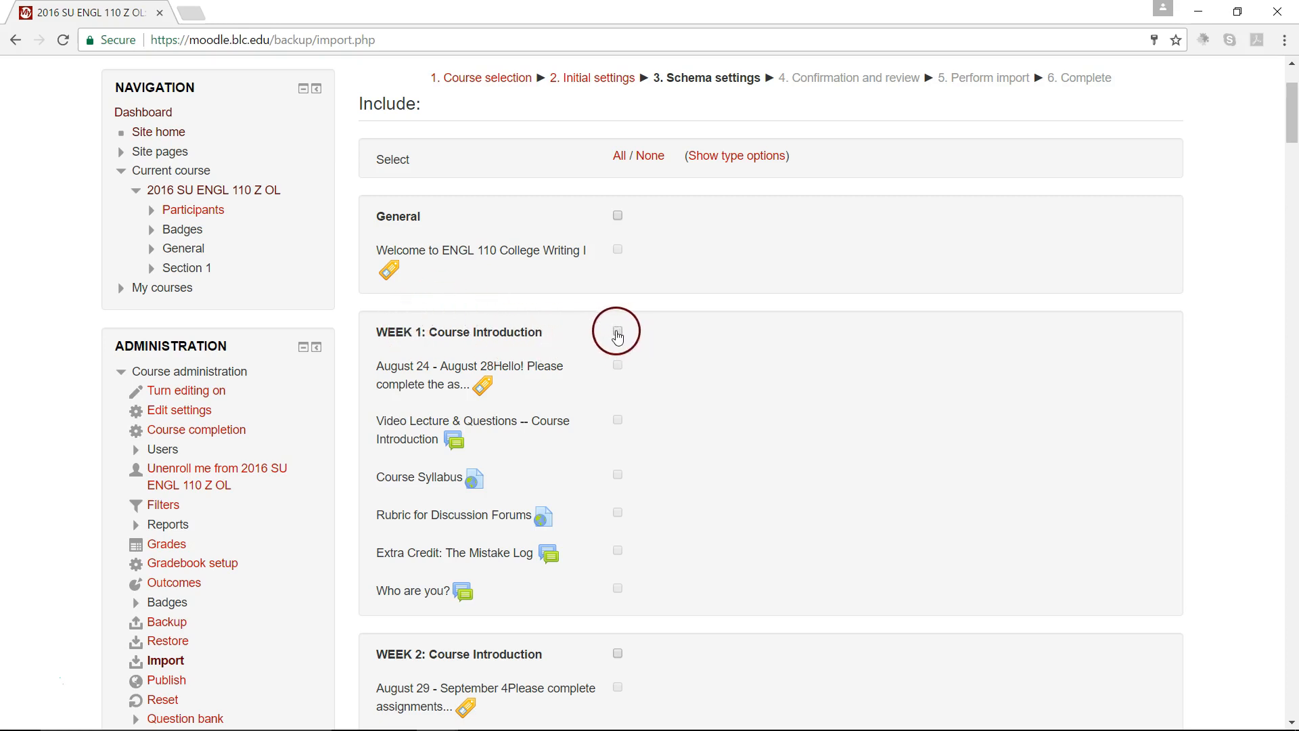
click(616, 332)
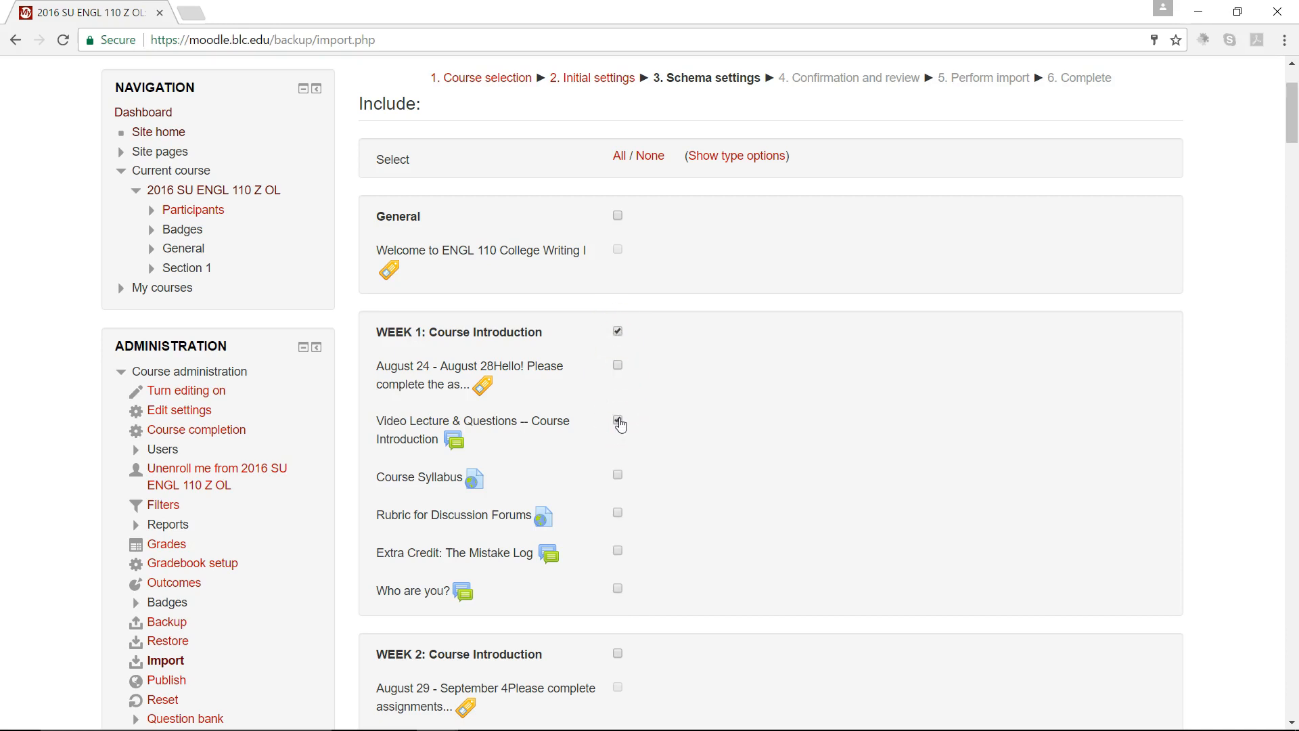
click(617, 550)
click(618, 596)
Step: Include WEEK 2 with Weekly Warm-Up: Memes! and the "How Is College Different from High School", "Writing in College" and "Audience" forums, and continue to the review
scroll(722, 531, down, 5)
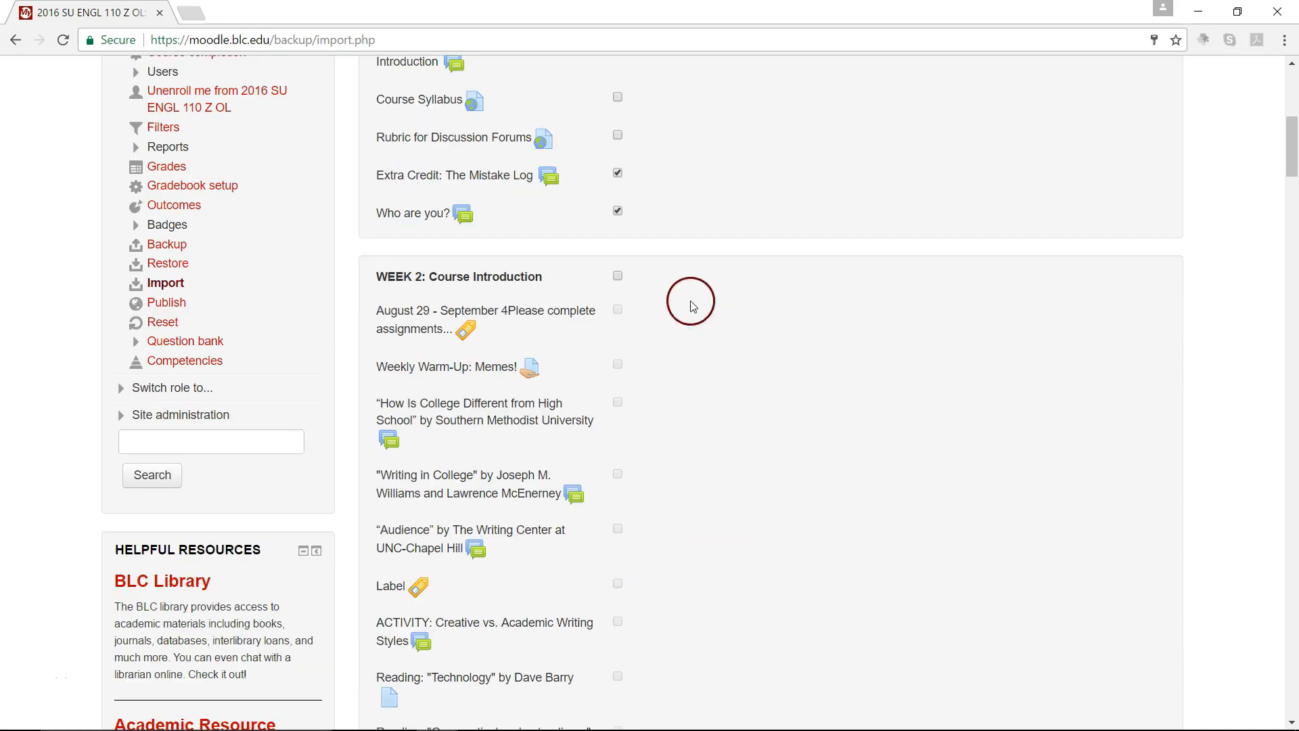
click(618, 277)
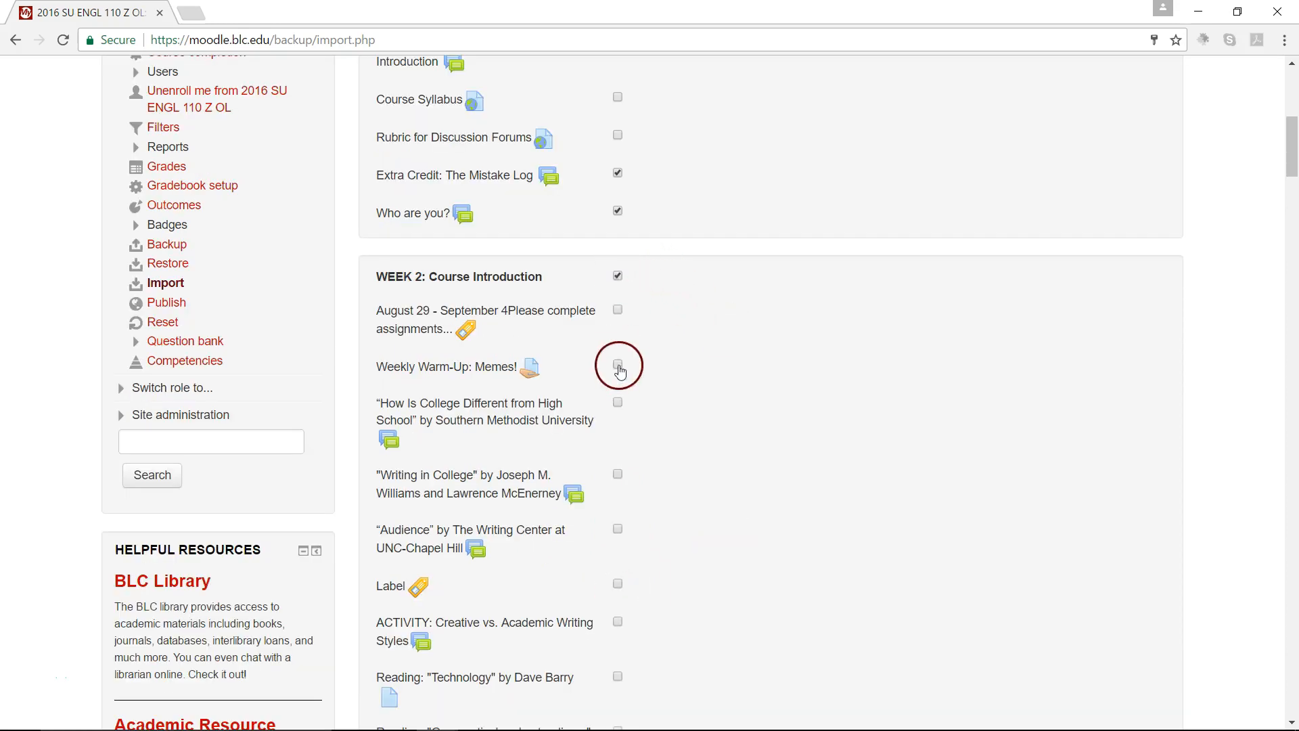
click(618, 403)
click(617, 474)
click(618, 529)
scroll(621, 531, down, 20)
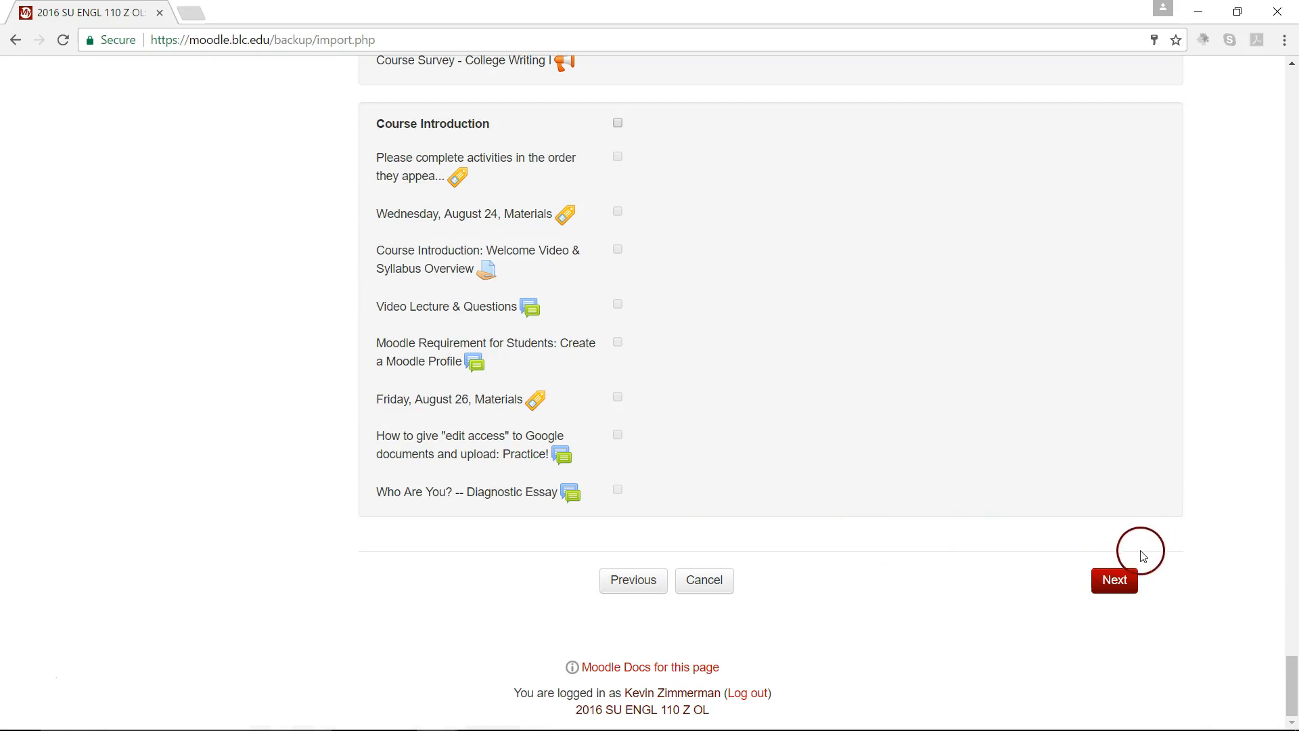
click(1109, 584)
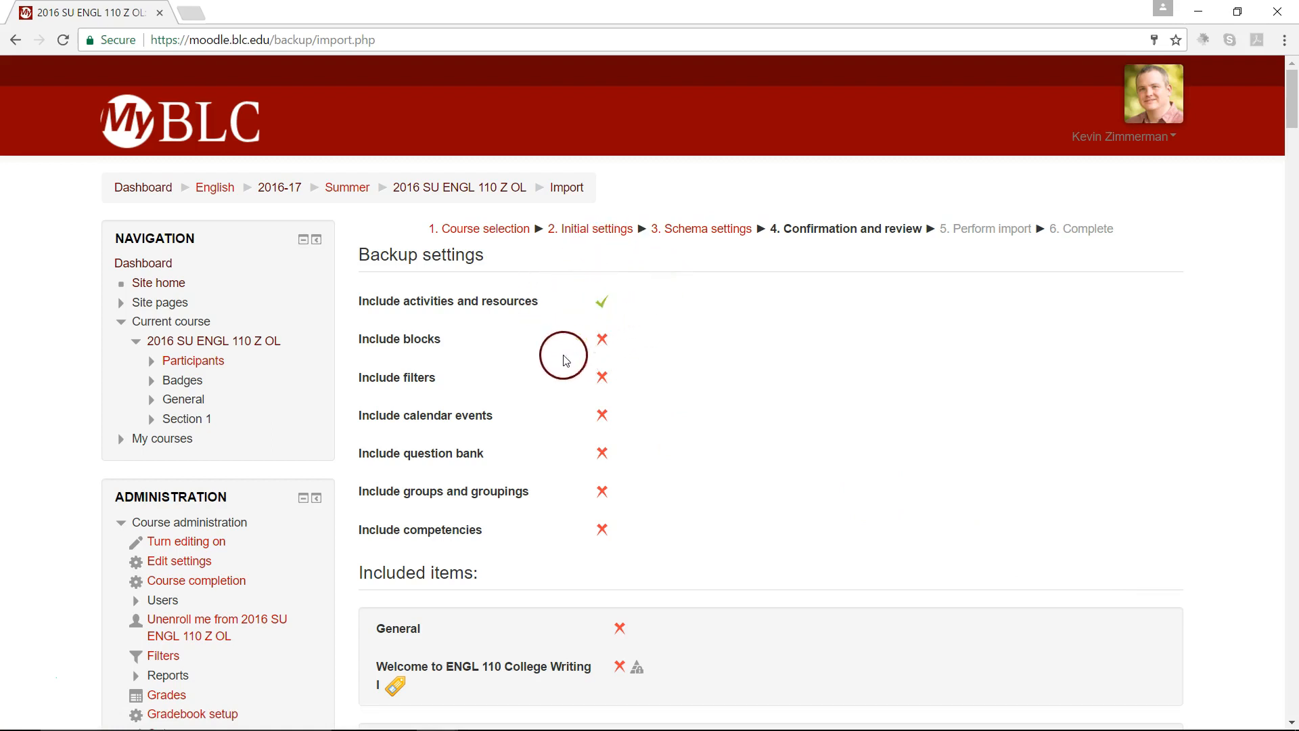
Step: Review the backup settings and included items, perform the import, and continue to the course page
scroll(588, 541, down, 4)
scroll(587, 545, down, 6)
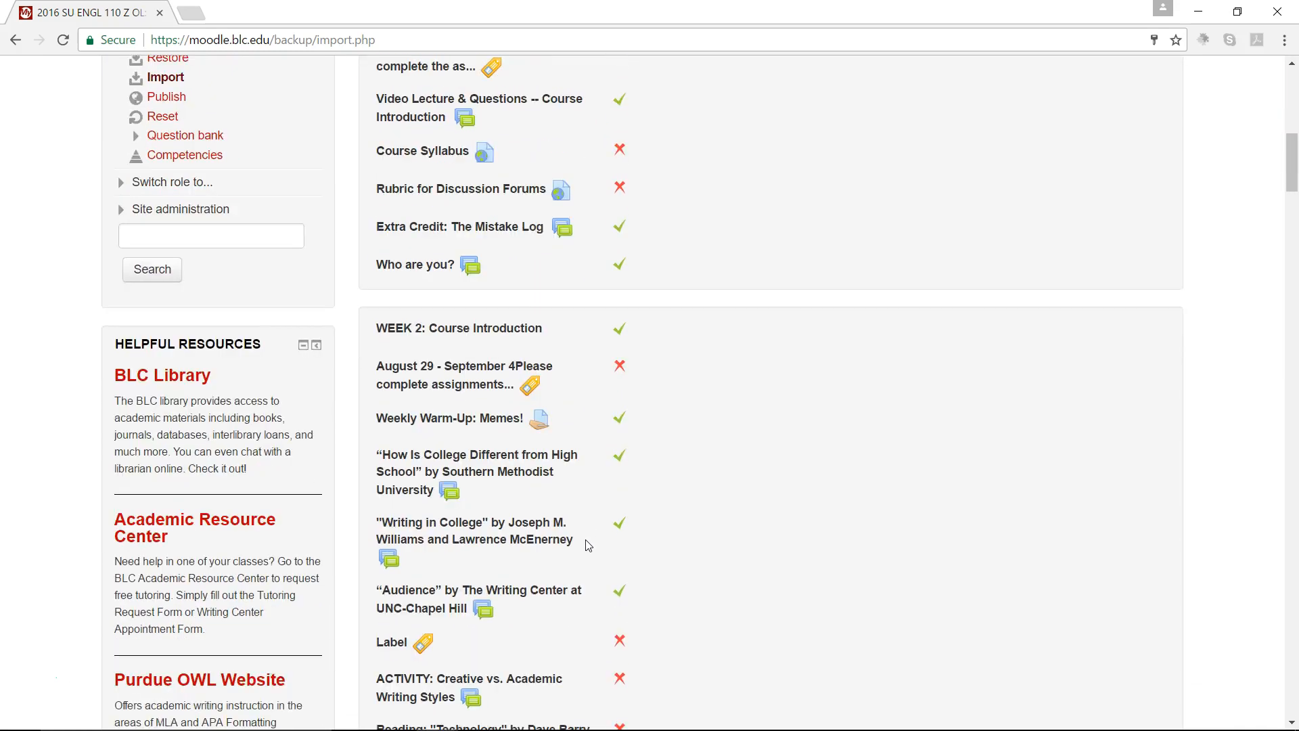
scroll(588, 546, up, 1)
click(508, 545)
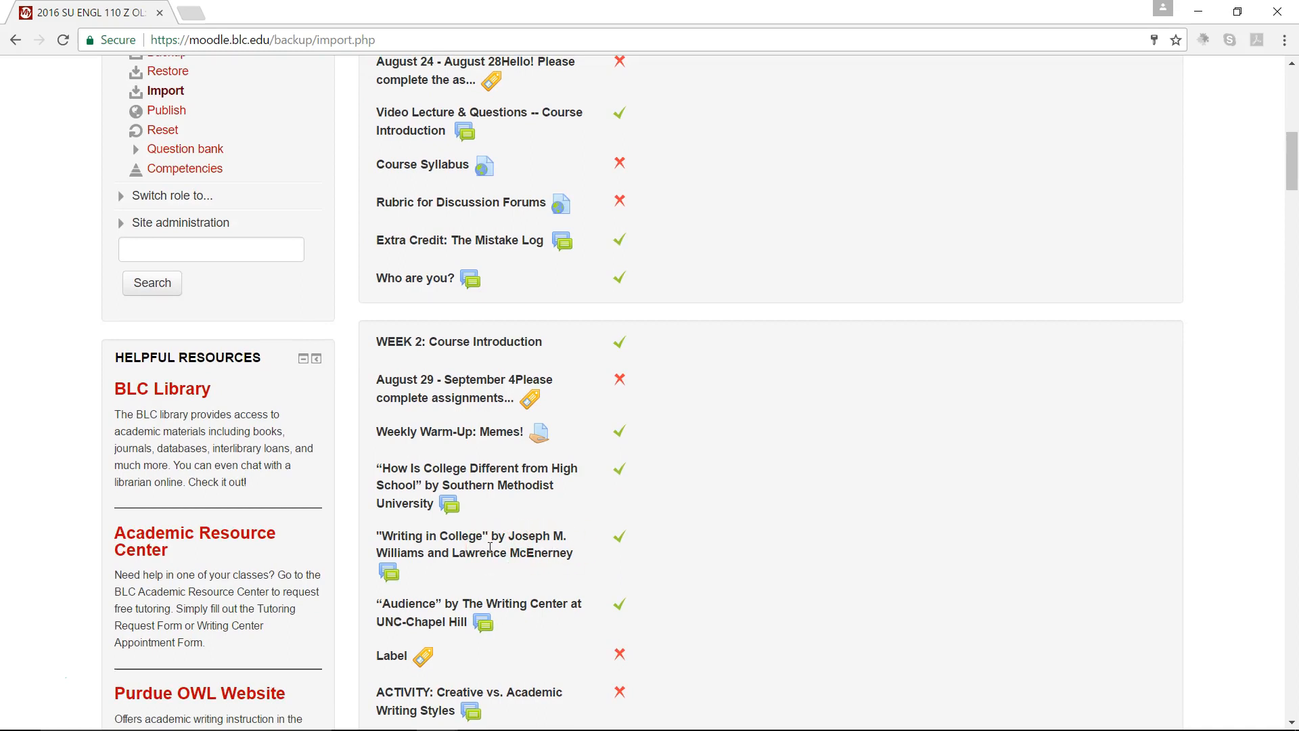
click(646, 391)
click(1104, 579)
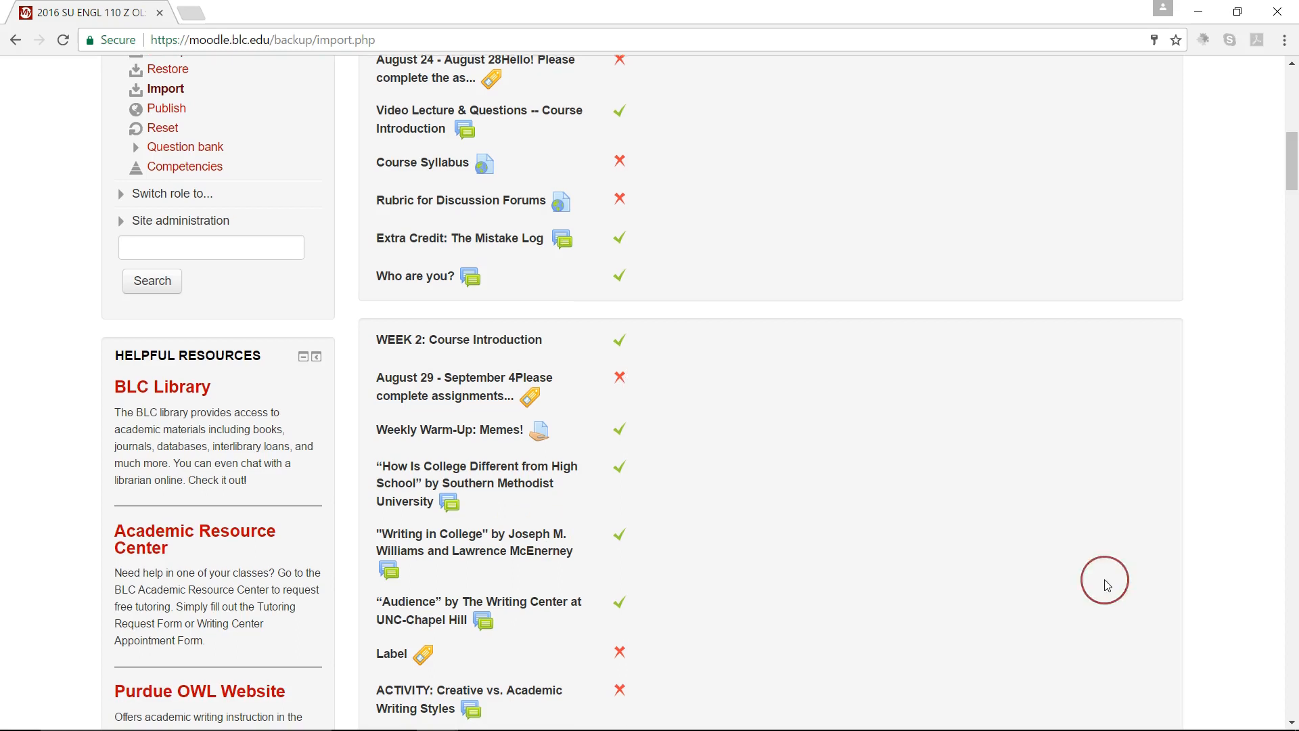
key(End)
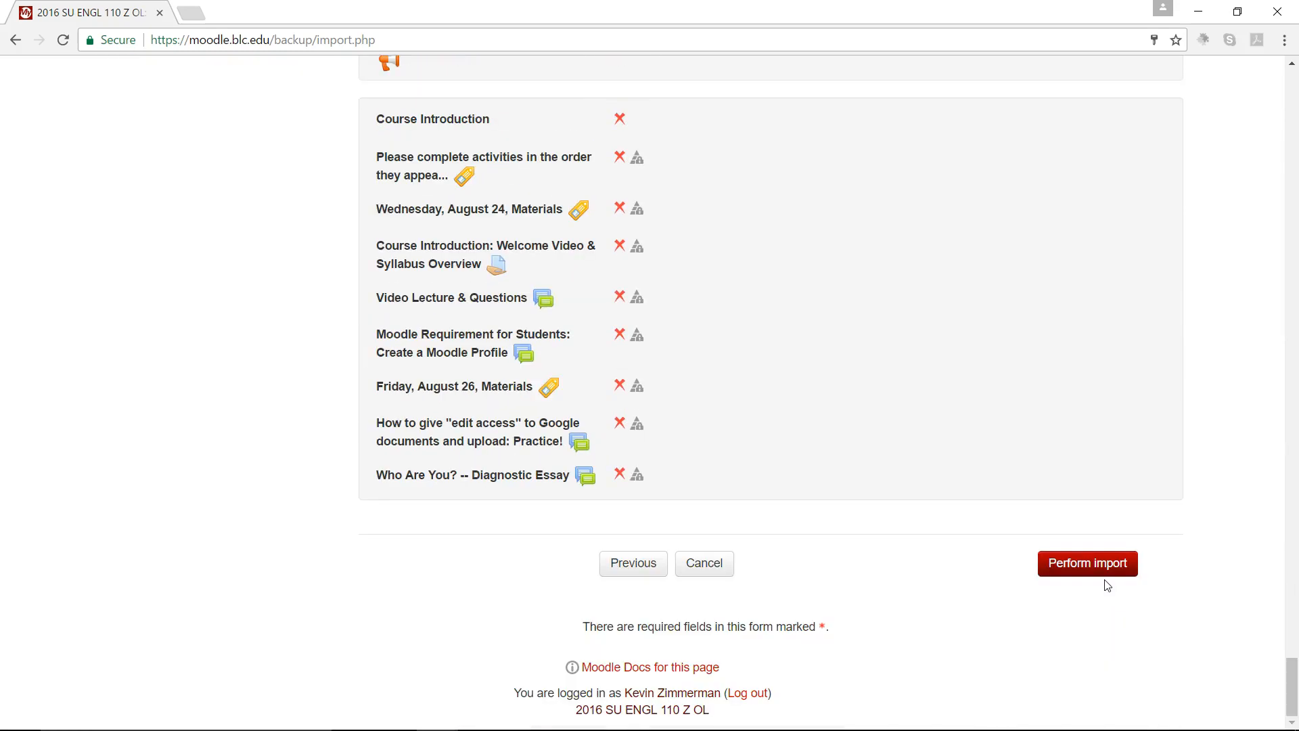
click(1101, 576)
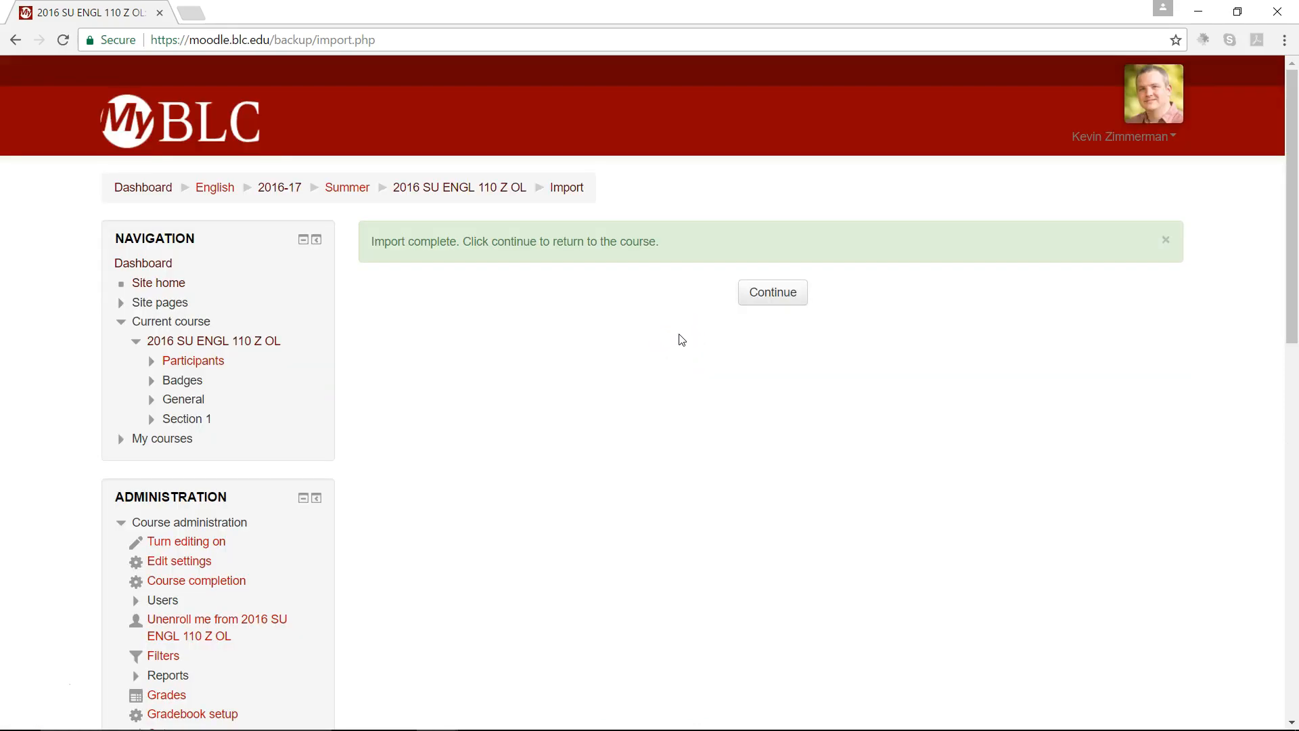
click(756, 305)
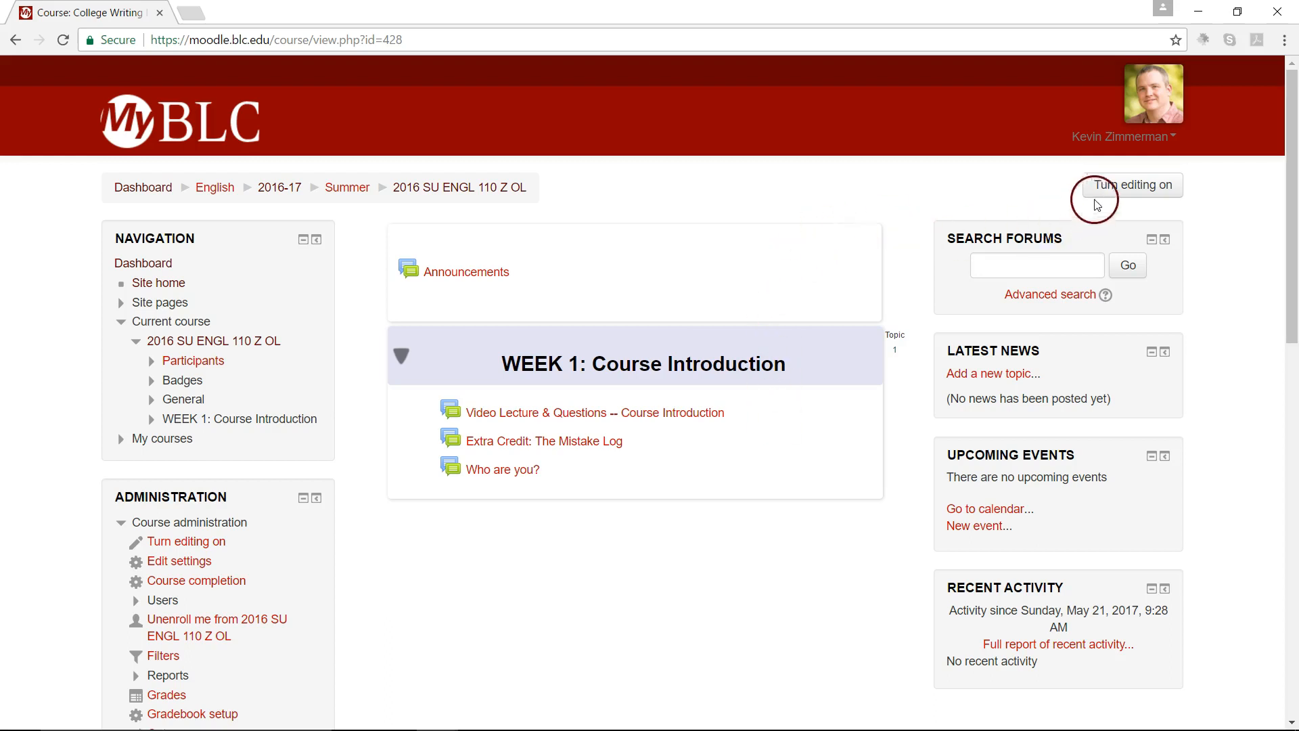
Step: Turn editing on for the course and look over the imported WEEK 1 items and the orphaned activities of section 2
click(1118, 191)
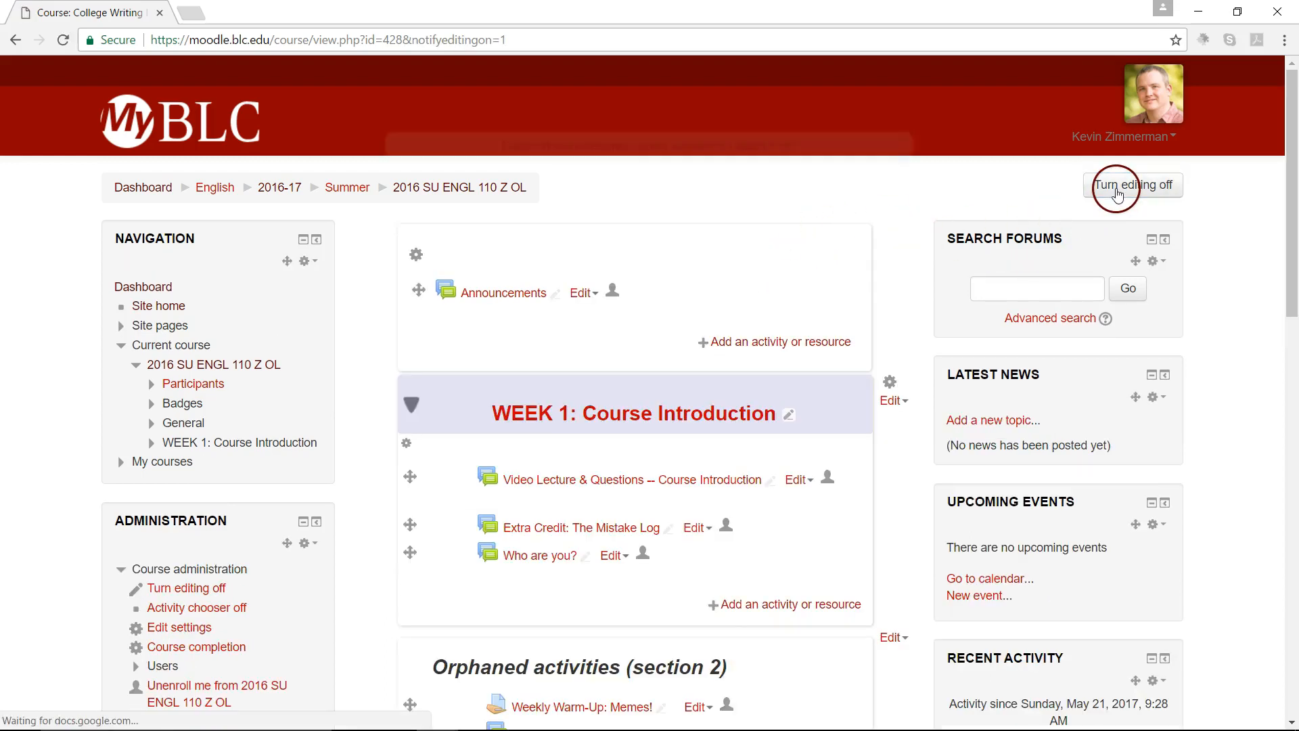
scroll(736, 369, down, 2)
scroll(736, 368, down, 3)
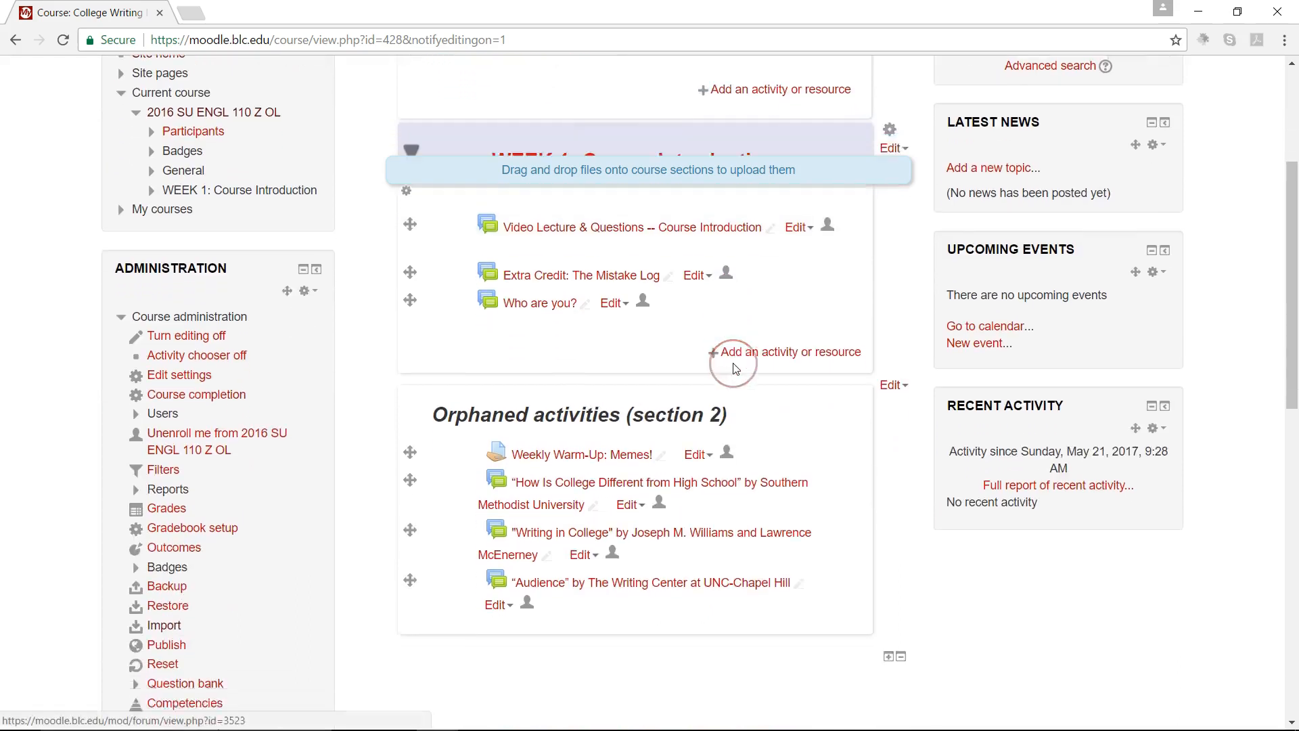
click(746, 568)
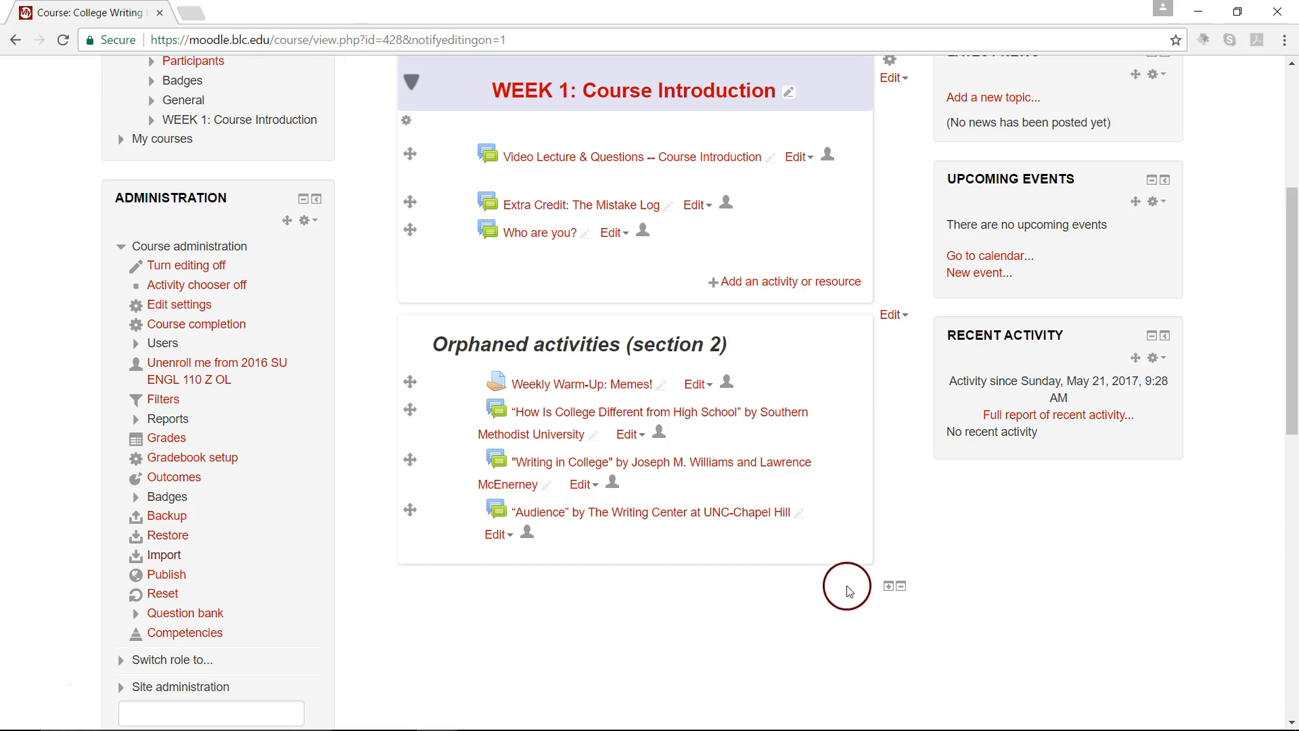
Step: Increase the number of course sections by one and expand the WEEK 2: Course Introduction section to check its activities
click(888, 588)
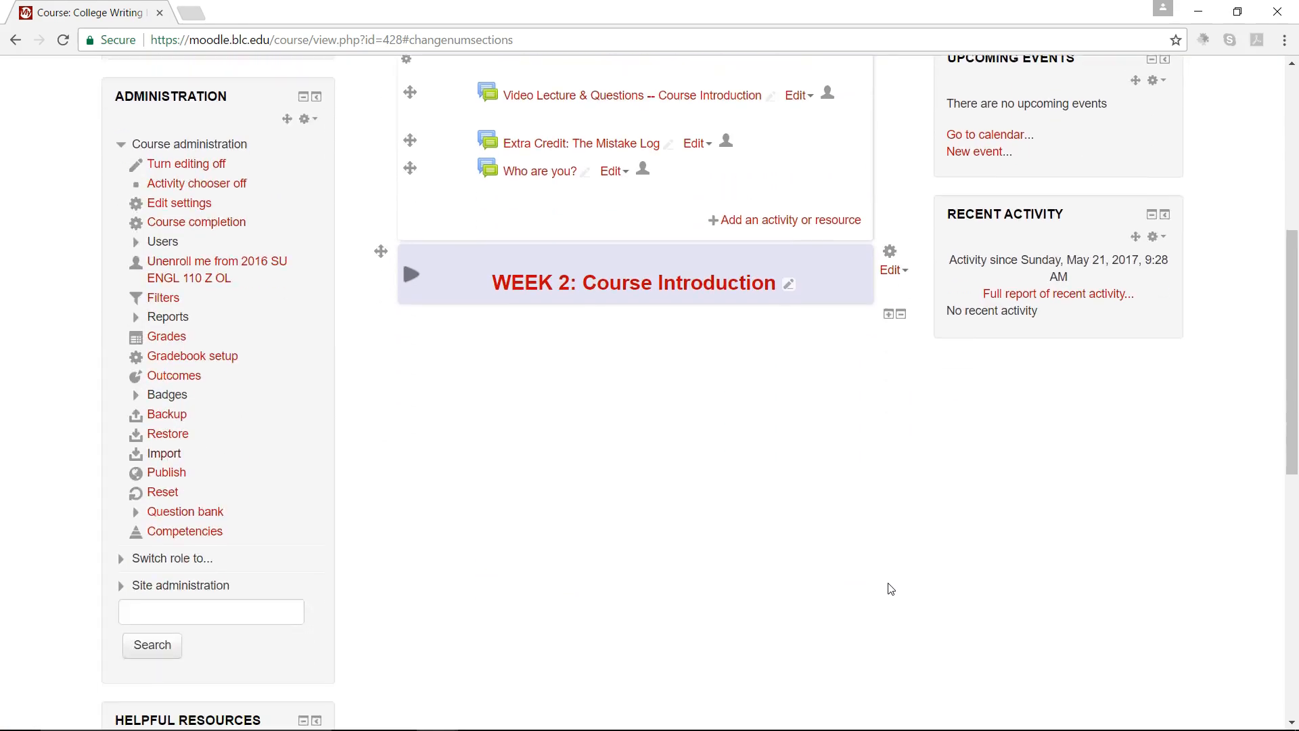
click(418, 267)
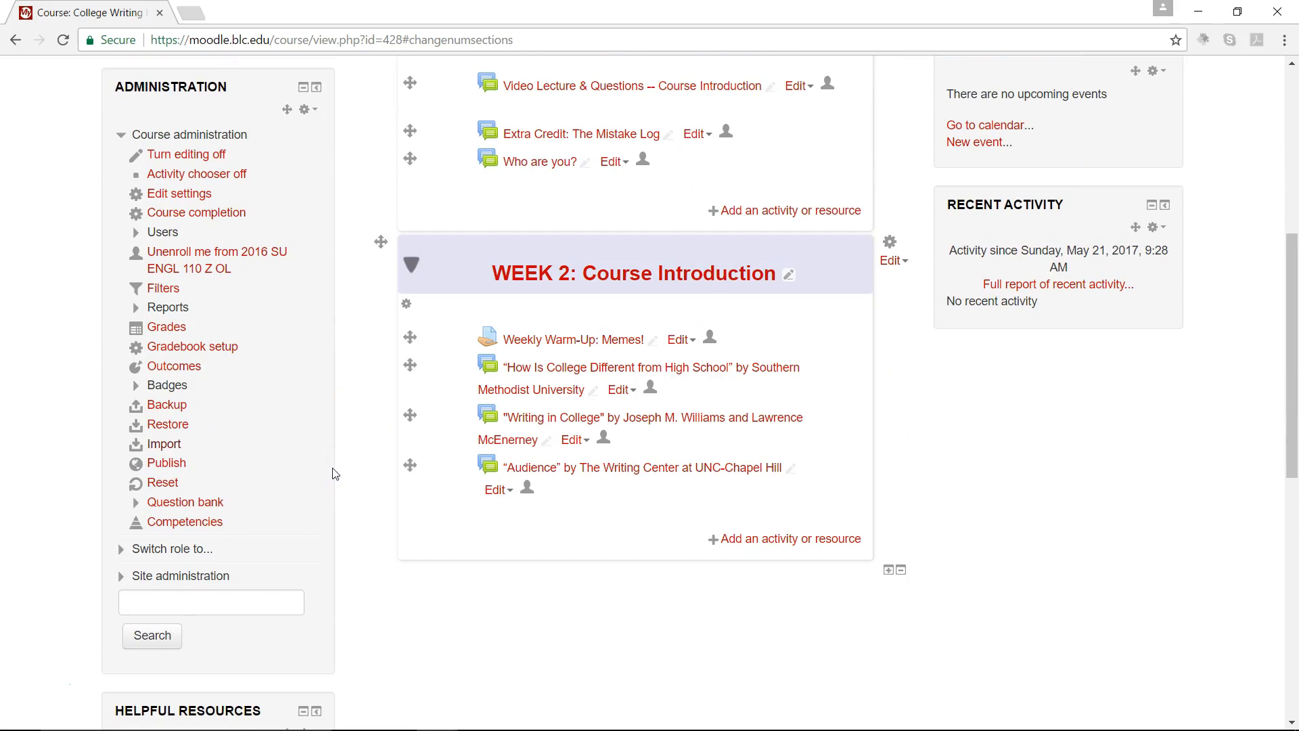
scroll(446, 510, down, 2)
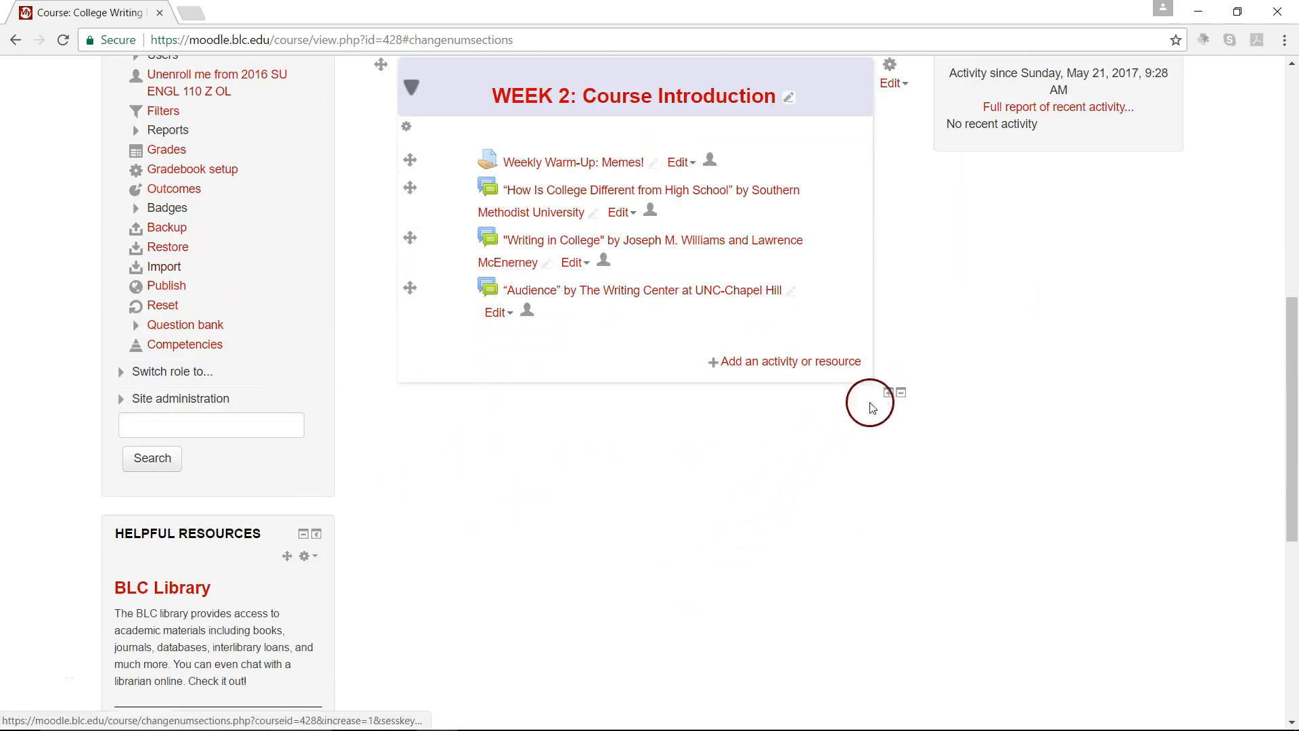
Step: Open the course settings for editing and expand the Course format options
scroll(870, 559, down, 3)
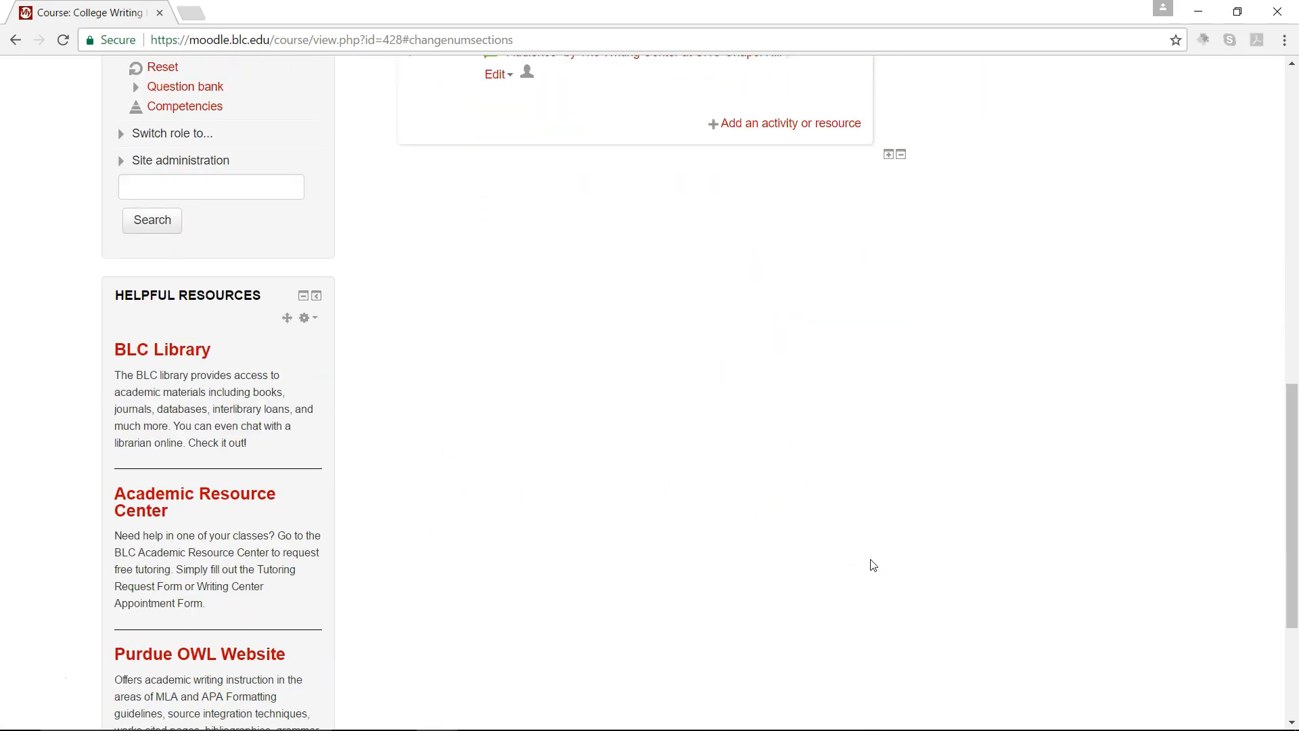
scroll(872, 565, up, 2)
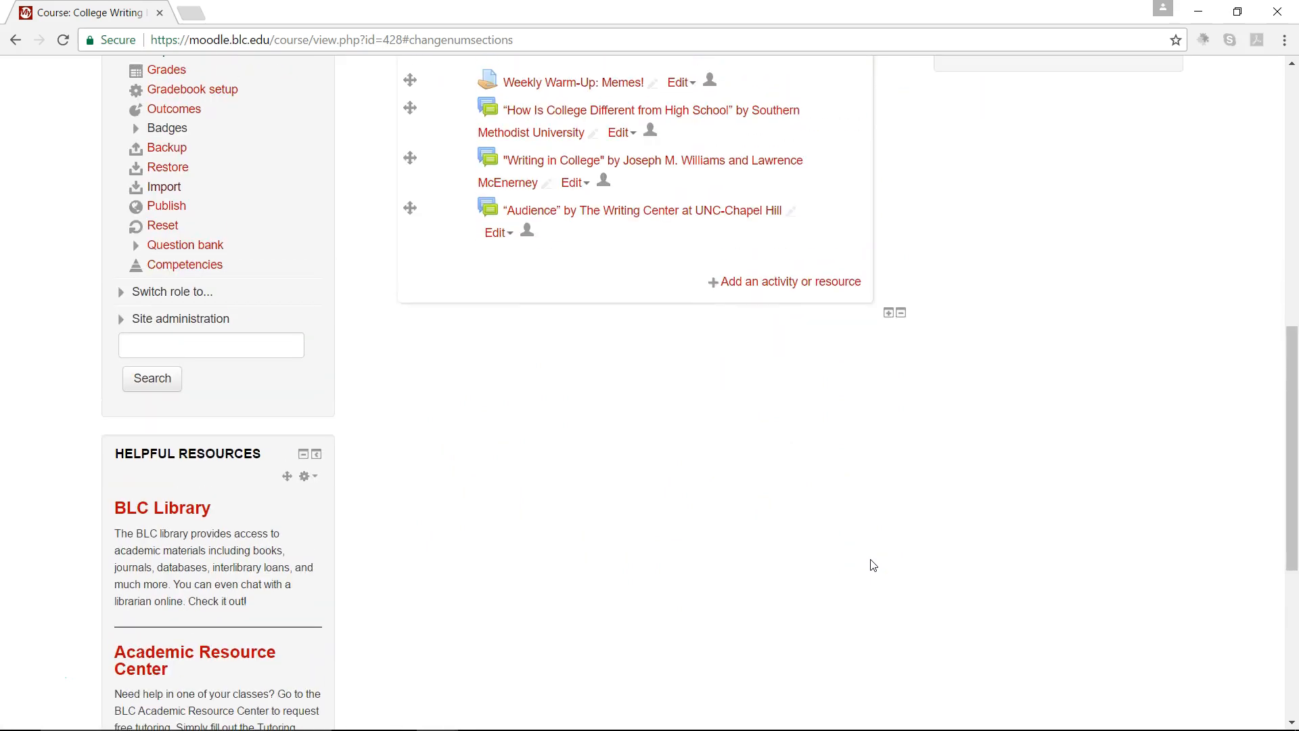
scroll(873, 565, up, 3)
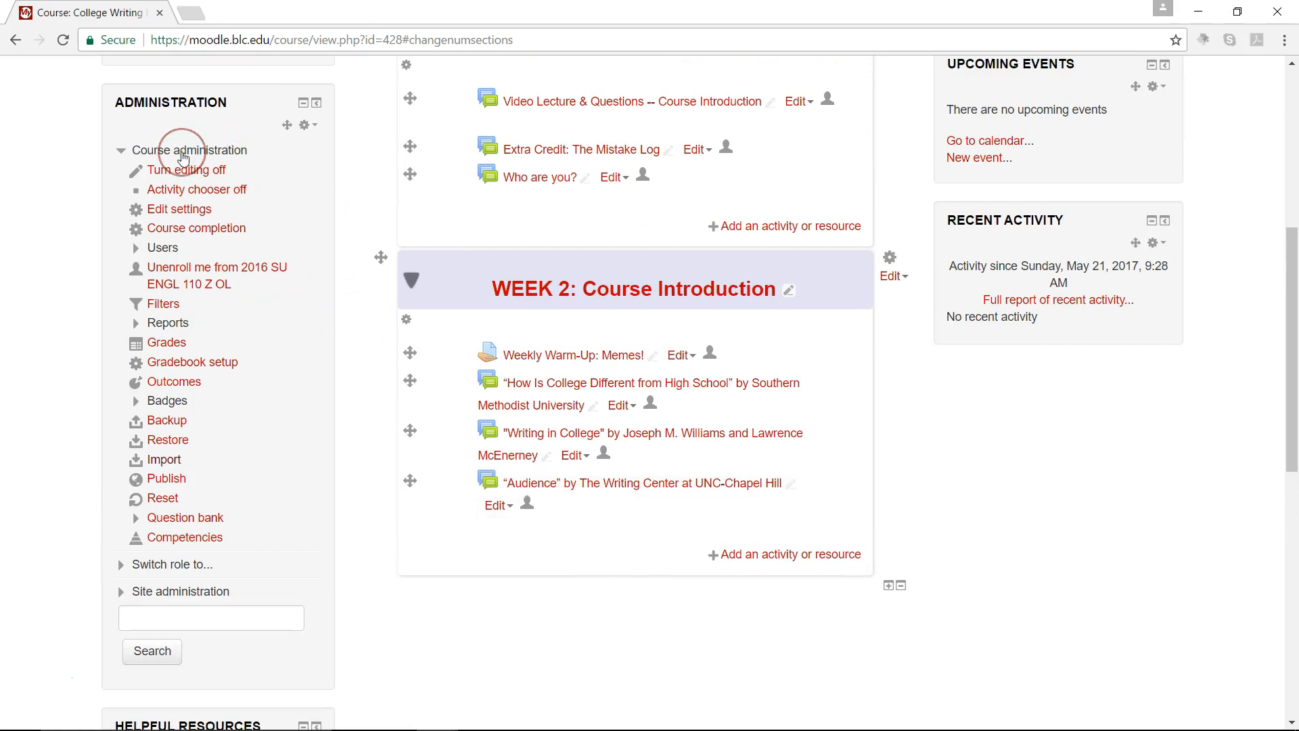
click(186, 210)
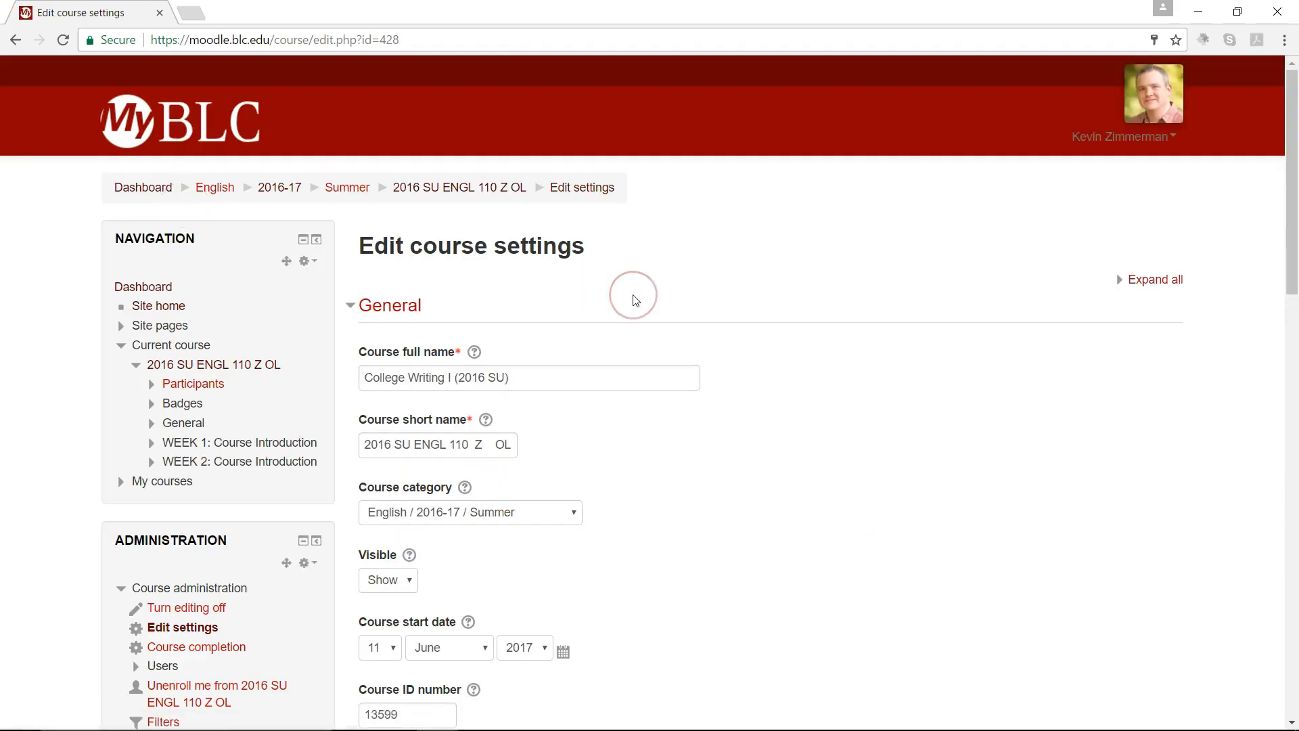
scroll(634, 295, down, 5)
scroll(633, 295, down, 12)
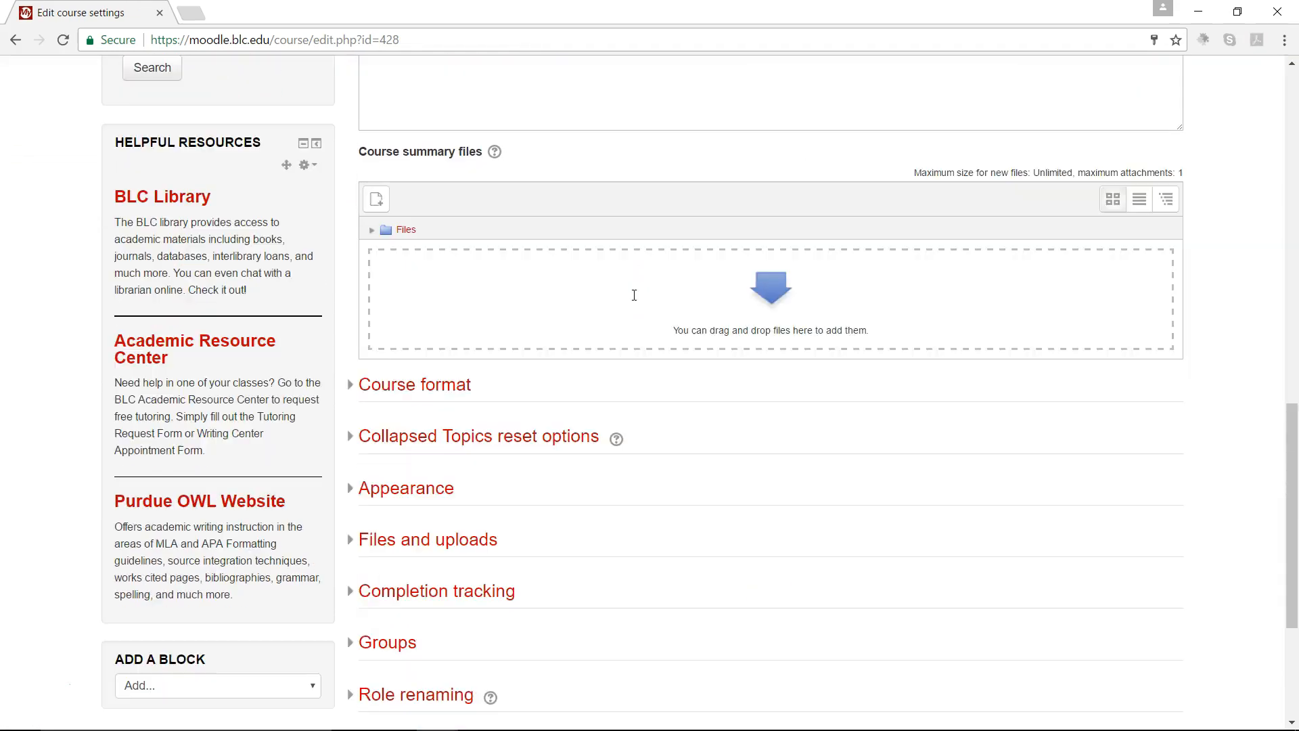
click(409, 242)
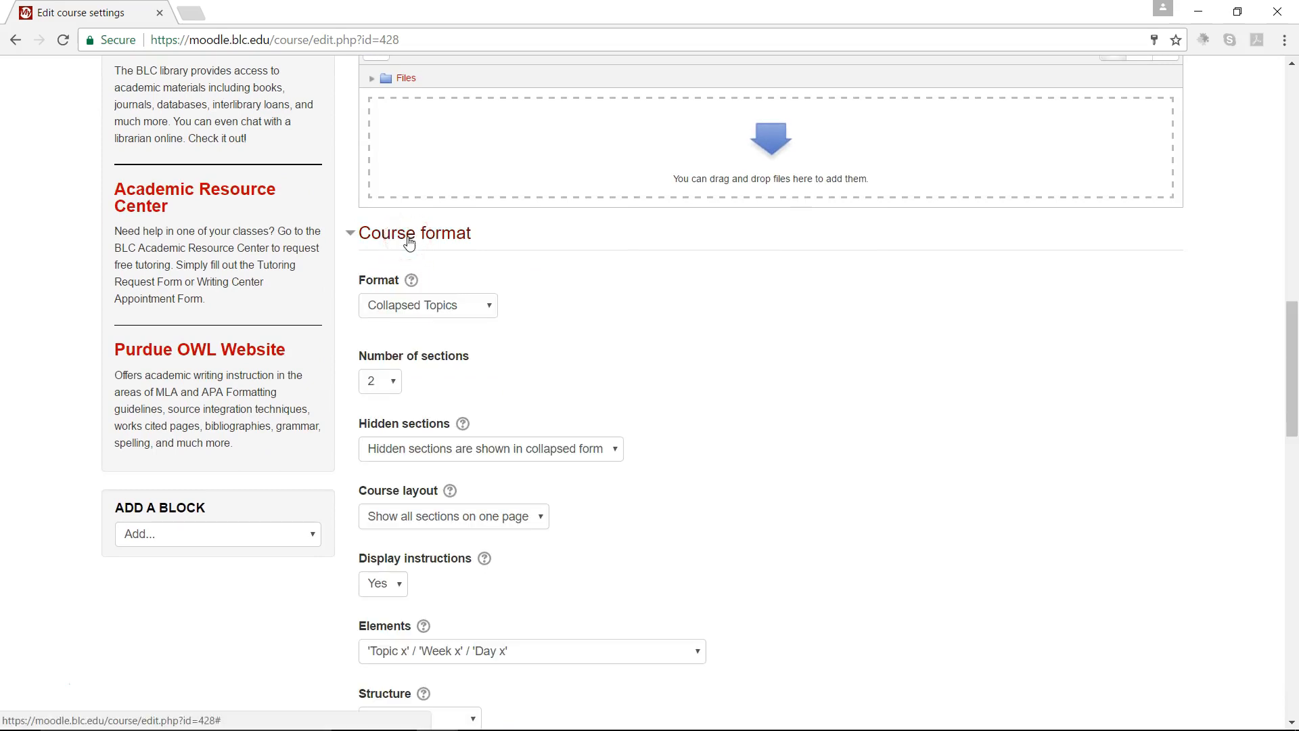
Step: Set the number of sections to 15, save the course settings, and check the section list on the course page
click(394, 383)
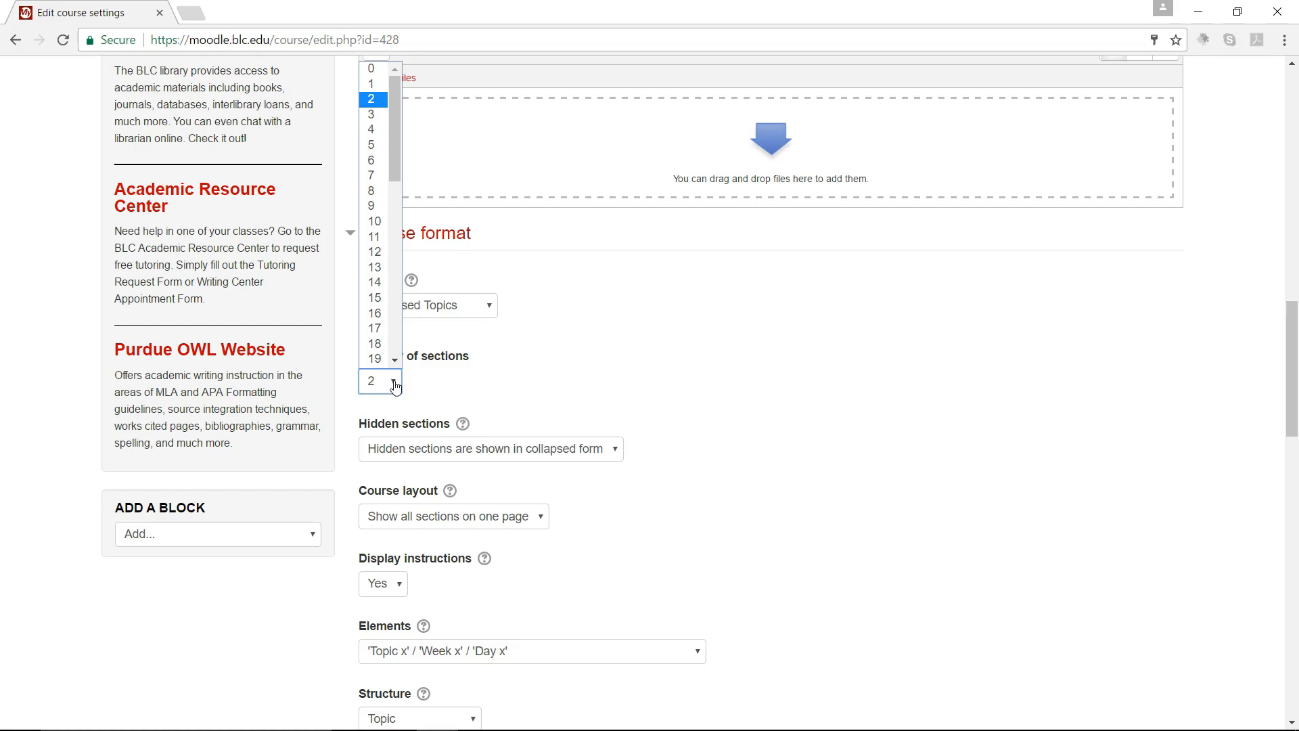
click(389, 313)
click(377, 302)
scroll(698, 421, down, 15)
scroll(700, 423, down, 4)
click(394, 571)
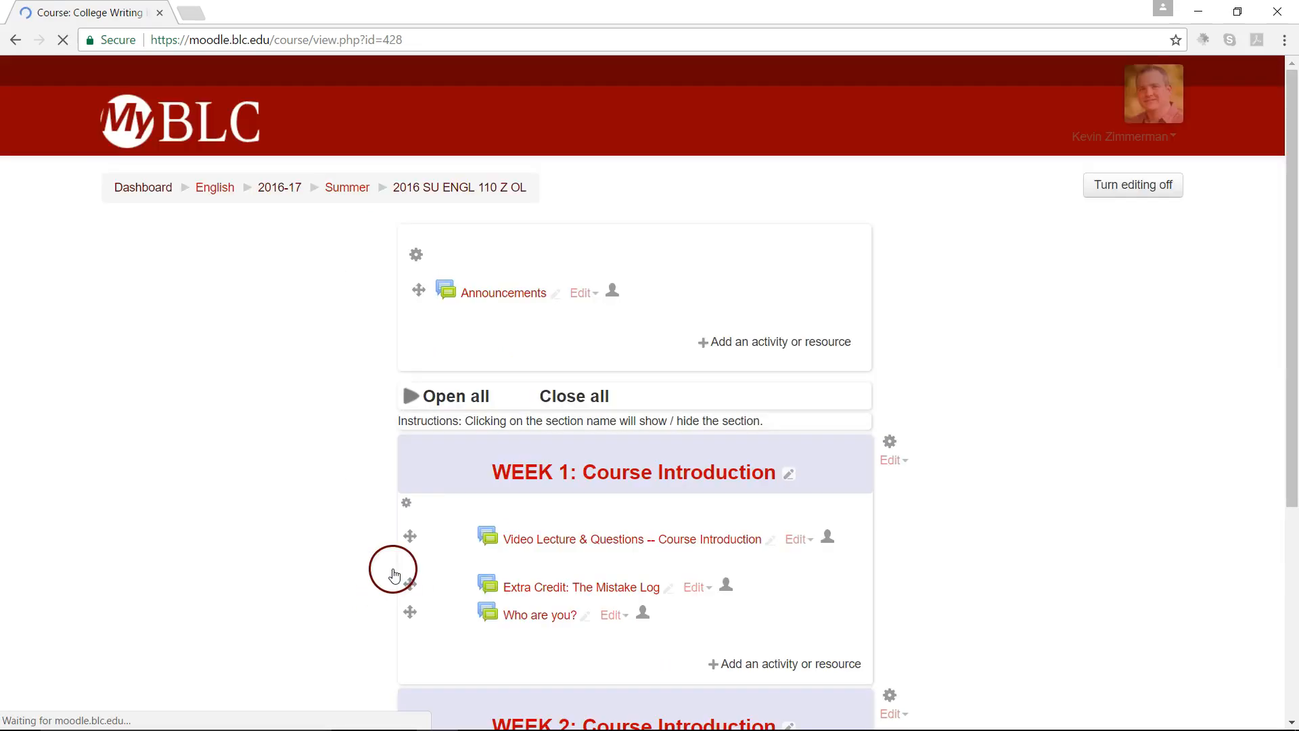
scroll(670, 543, down, 10)
scroll(670, 544, down, 6)
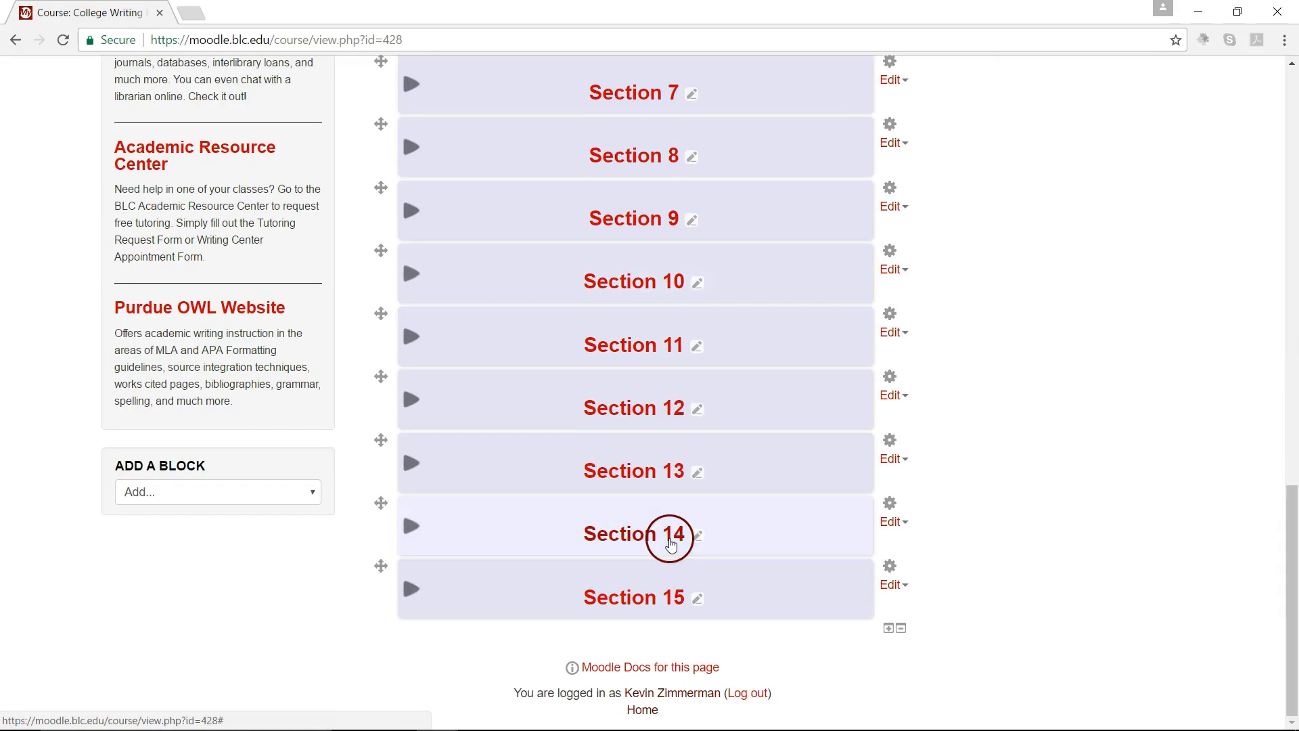